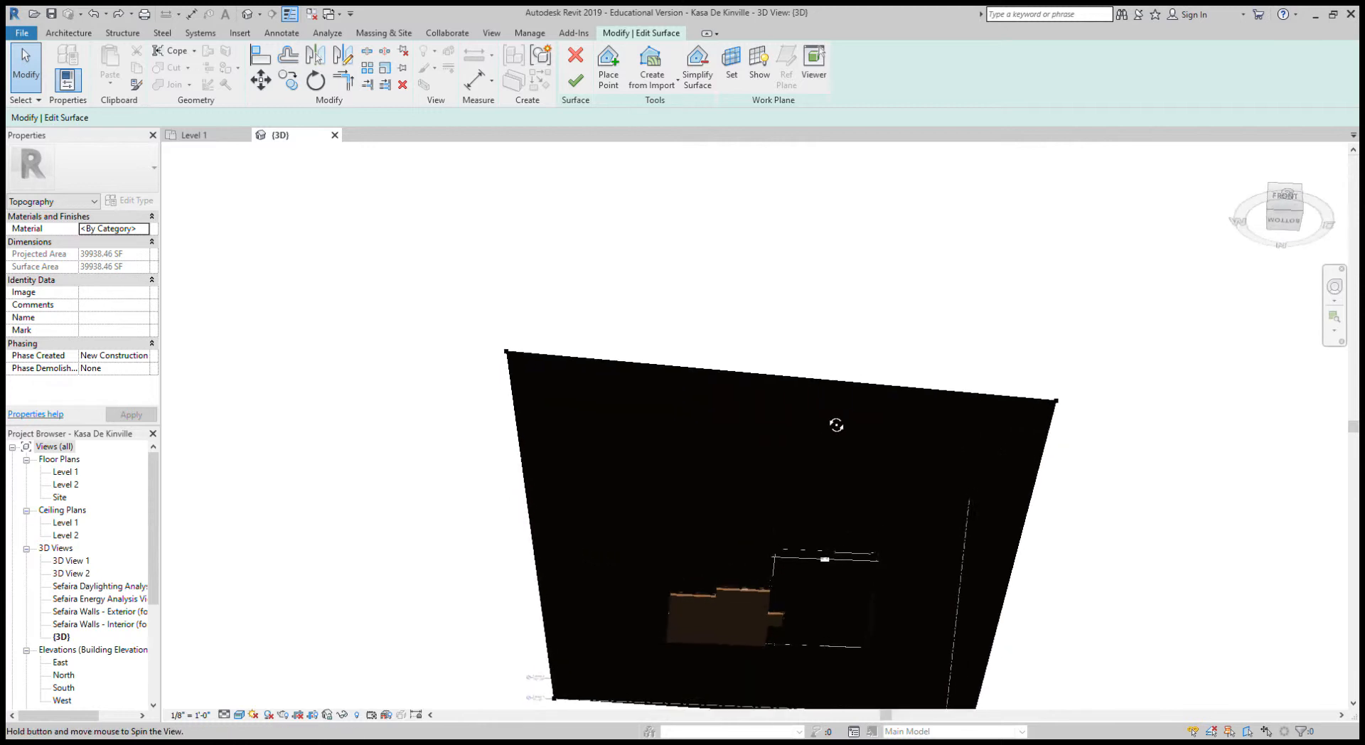
# - Finish editing the terrain surface around the building
pyautogui.scroll(3, 736, 458)
pyautogui.moveTo(700, 373); pyautogui.dragTo(701, 460, button='middle')
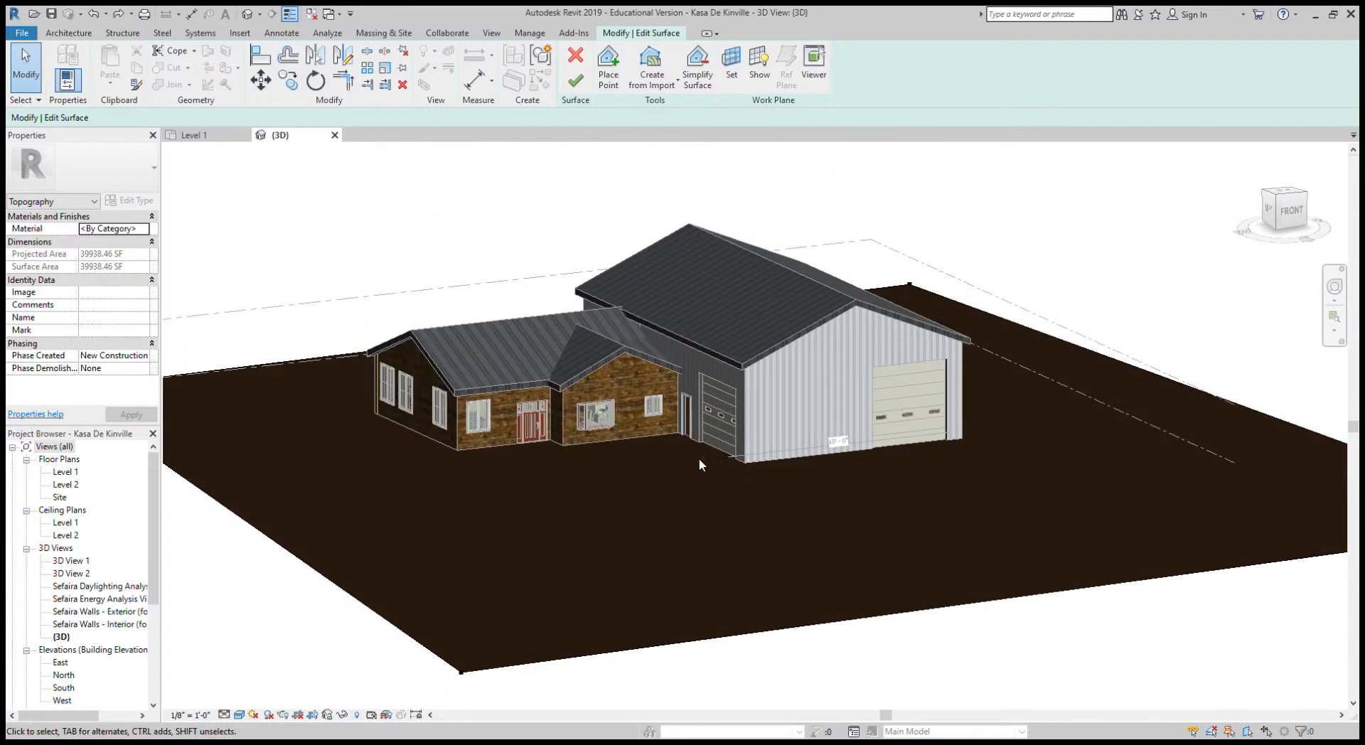
pyautogui.click(575, 80)
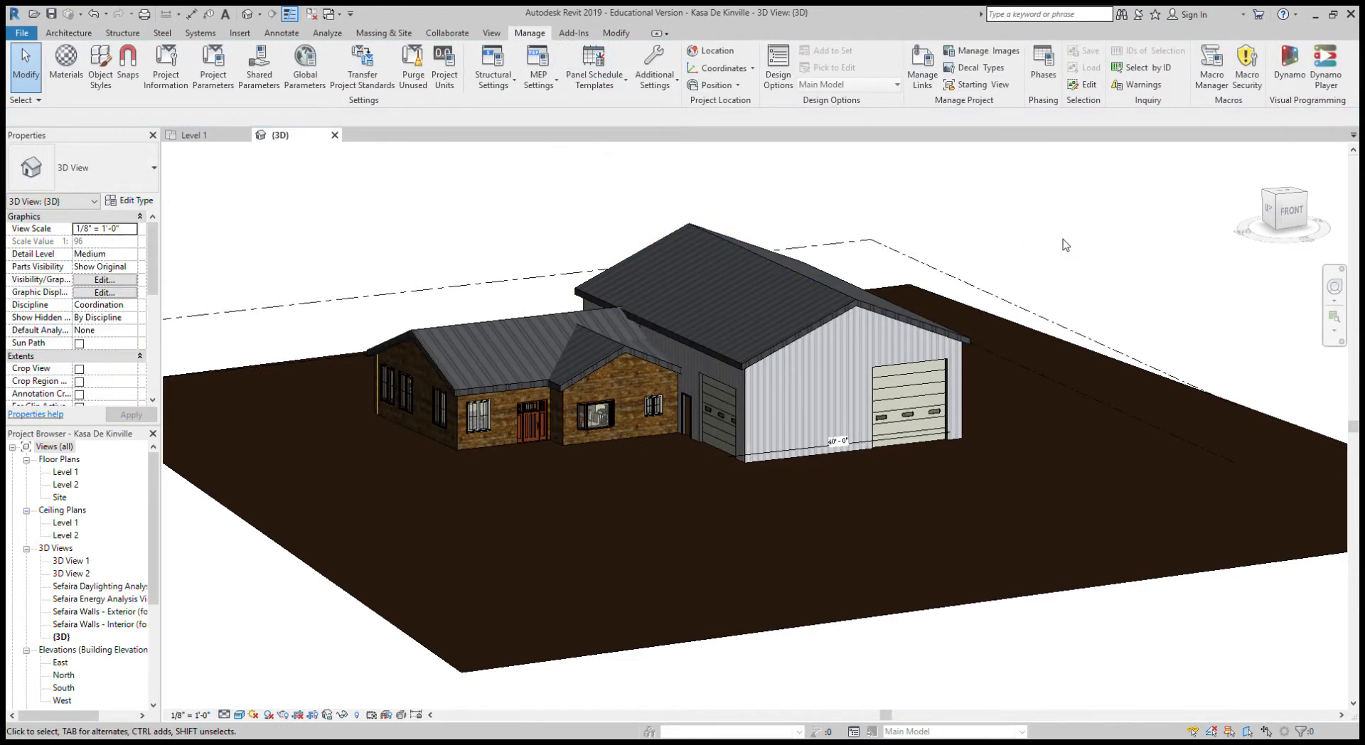
# - Examine the house, the garage and the flat terrain in front of them
pyautogui.keyDown('shift'); pyautogui.moveTo(1024, 370); pyautogui.dragTo(1043, 359, button='middle'); pyautogui.keyUp('shift')
pyautogui.scroll(3, 721, 400)
pyautogui.keyDown('shift'); pyautogui.moveTo(616, 472); pyautogui.dragTo(646, 475, button='middle'); pyautogui.keyUp('shift')
pyautogui.moveTo(614, 545); pyautogui.dragTo(810, 558, button='middle')
pyautogui.scroll(-2, 745, 509)
pyautogui.moveTo(811, 558); pyautogui.dragTo(765, 574, button='middle')
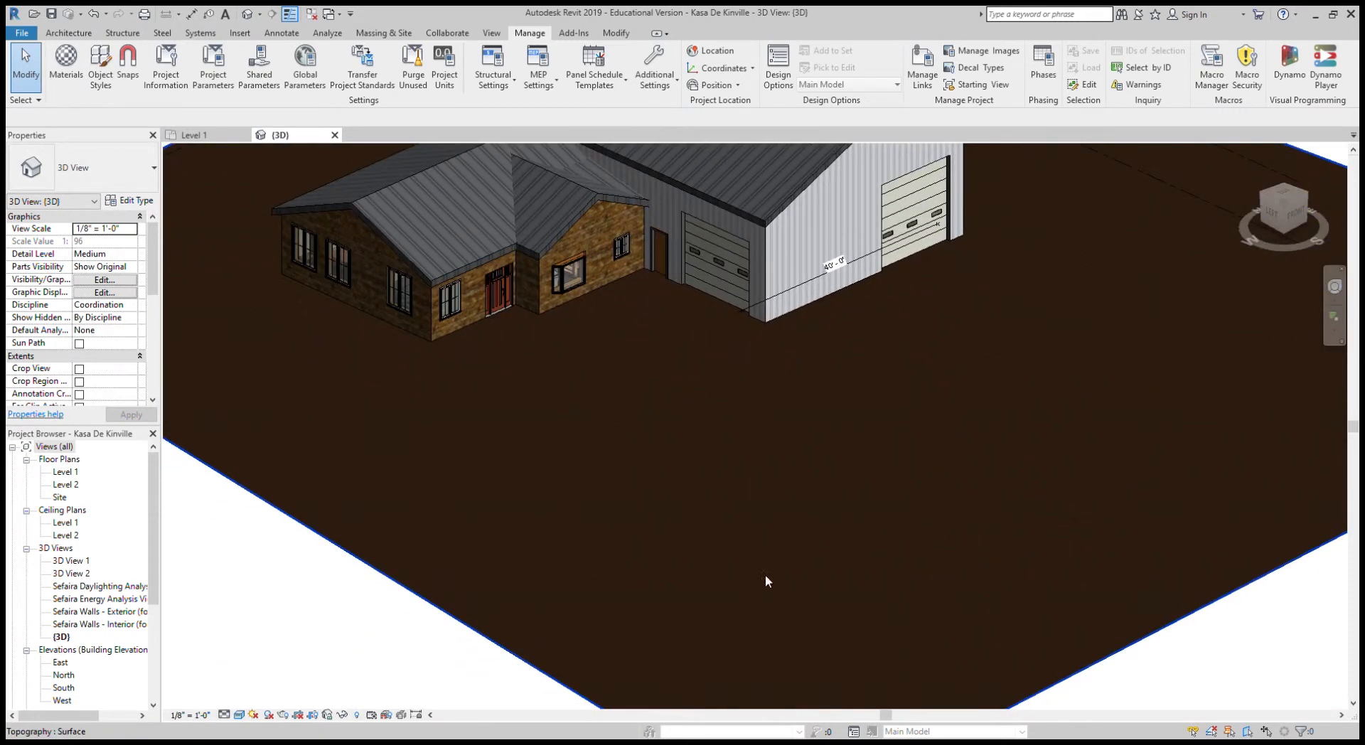
pyautogui.moveTo(906, 509)
pyautogui.keyDown('shift'); pyautogui.mouseDown(button='middle')
pyautogui.moveTo(830, 468)
pyautogui.moveTo(865, 540)
pyautogui.moveTo(991, 467)
pyautogui.moveTo(900, 515)
pyautogui.mouseUp(button='middle'); pyautogui.keyUp('shift')
pyautogui.scroll(-2, 991, 467)
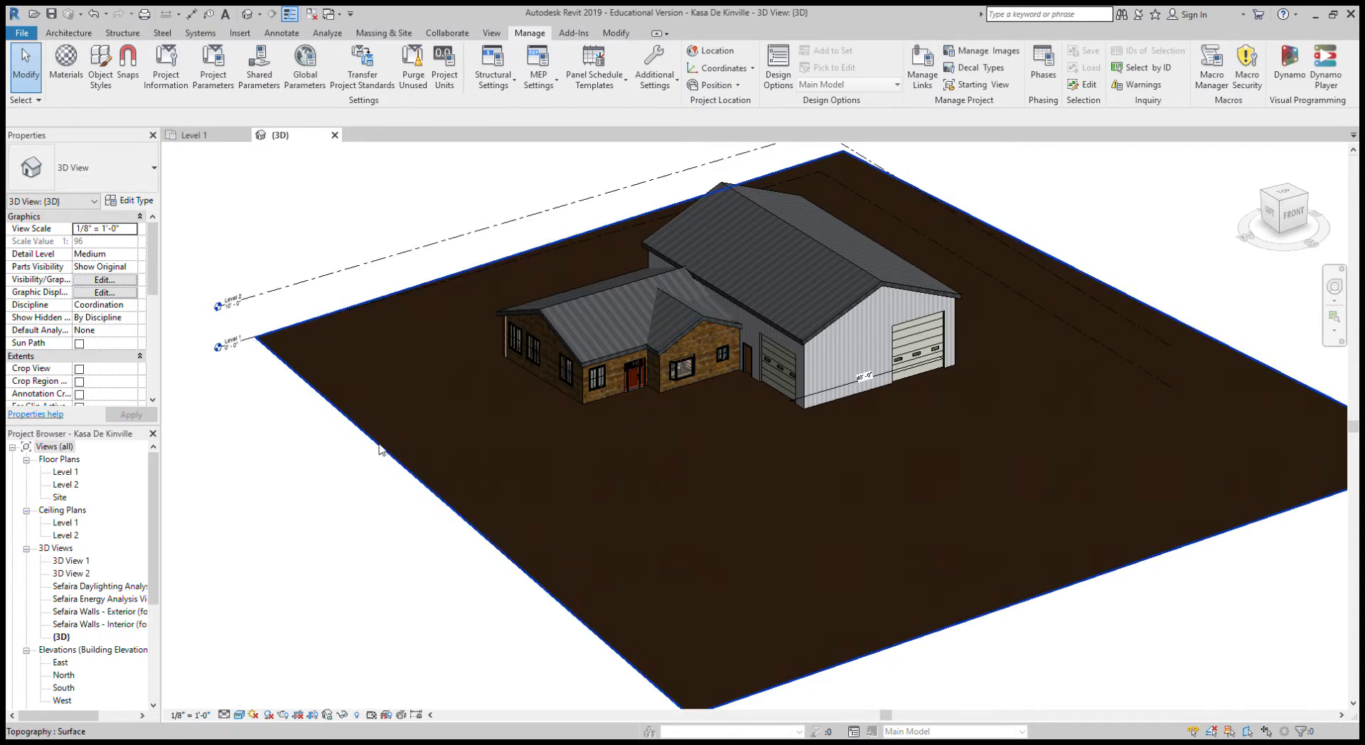
# - Edit the terrain surface and place a ring of eight points at 0' absolute elevation in front of the house
pyautogui.click(977, 626)
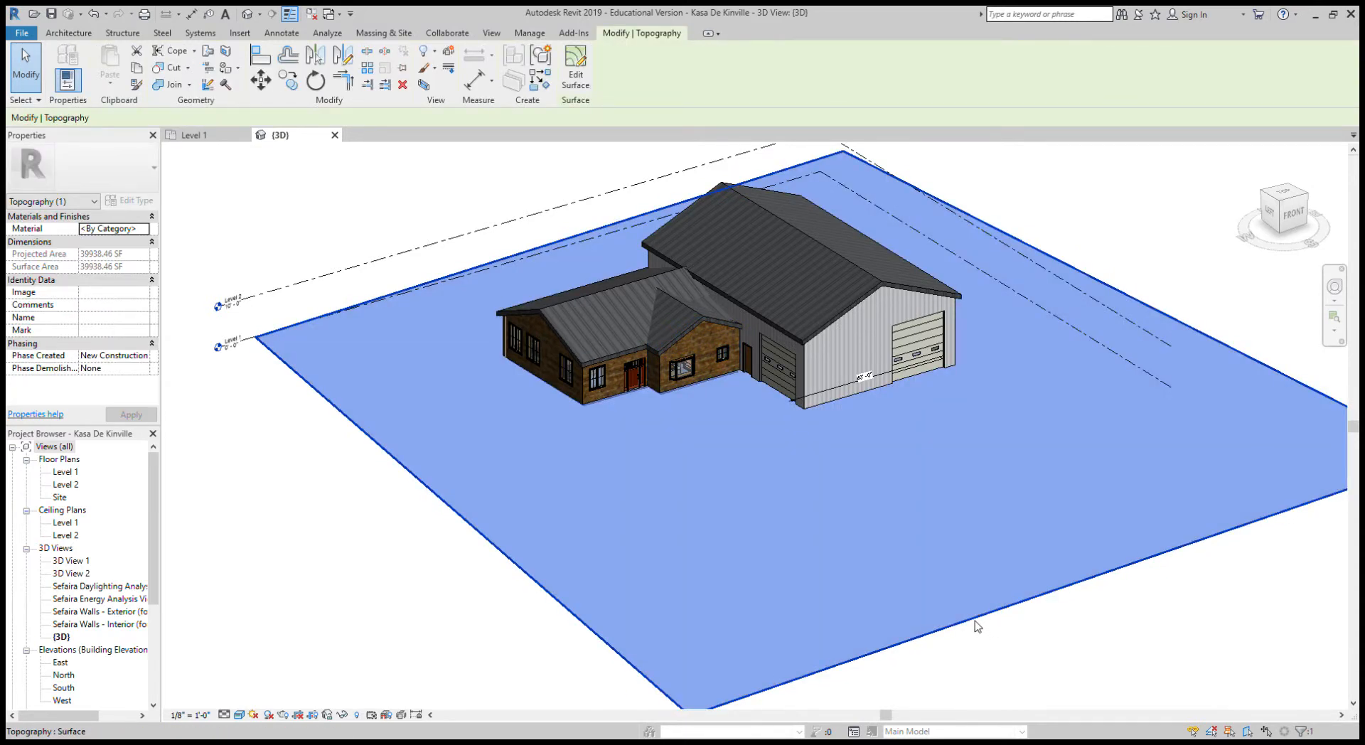
pyautogui.click(576, 71)
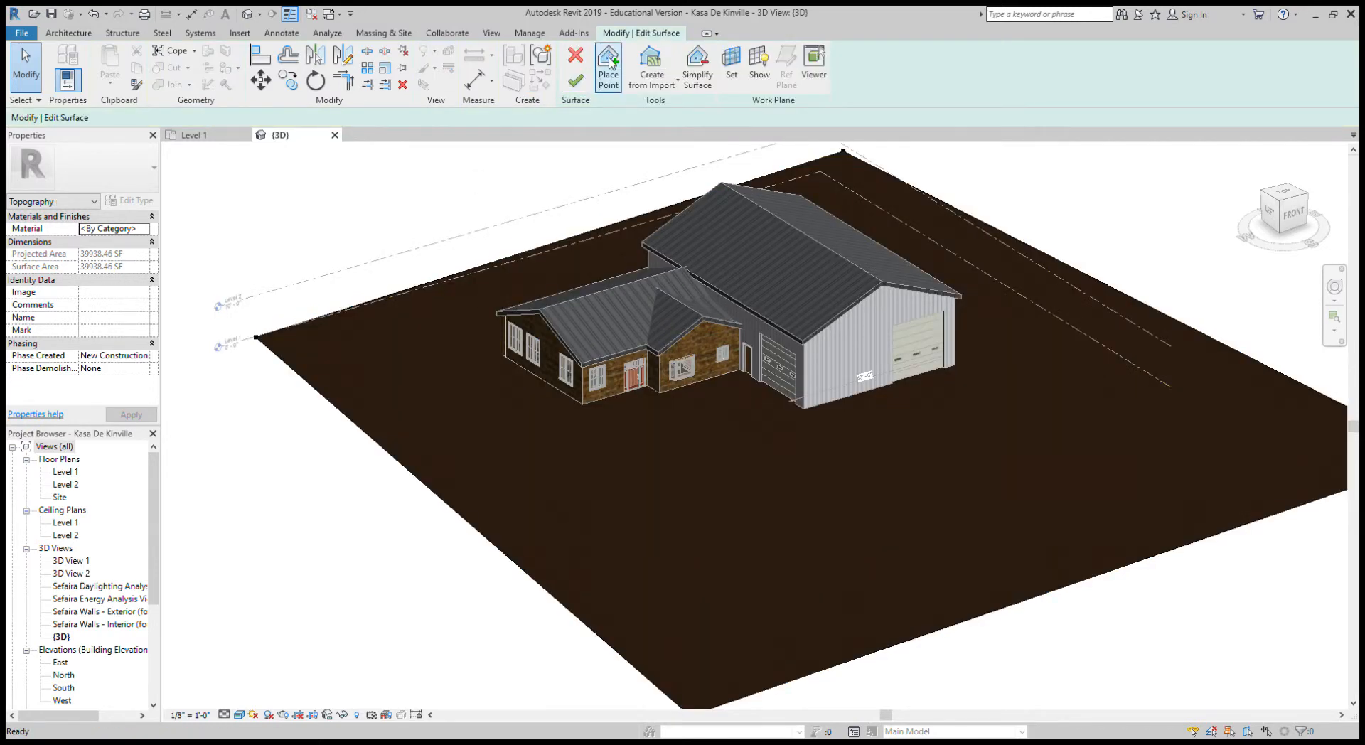
pyautogui.click(609, 66)
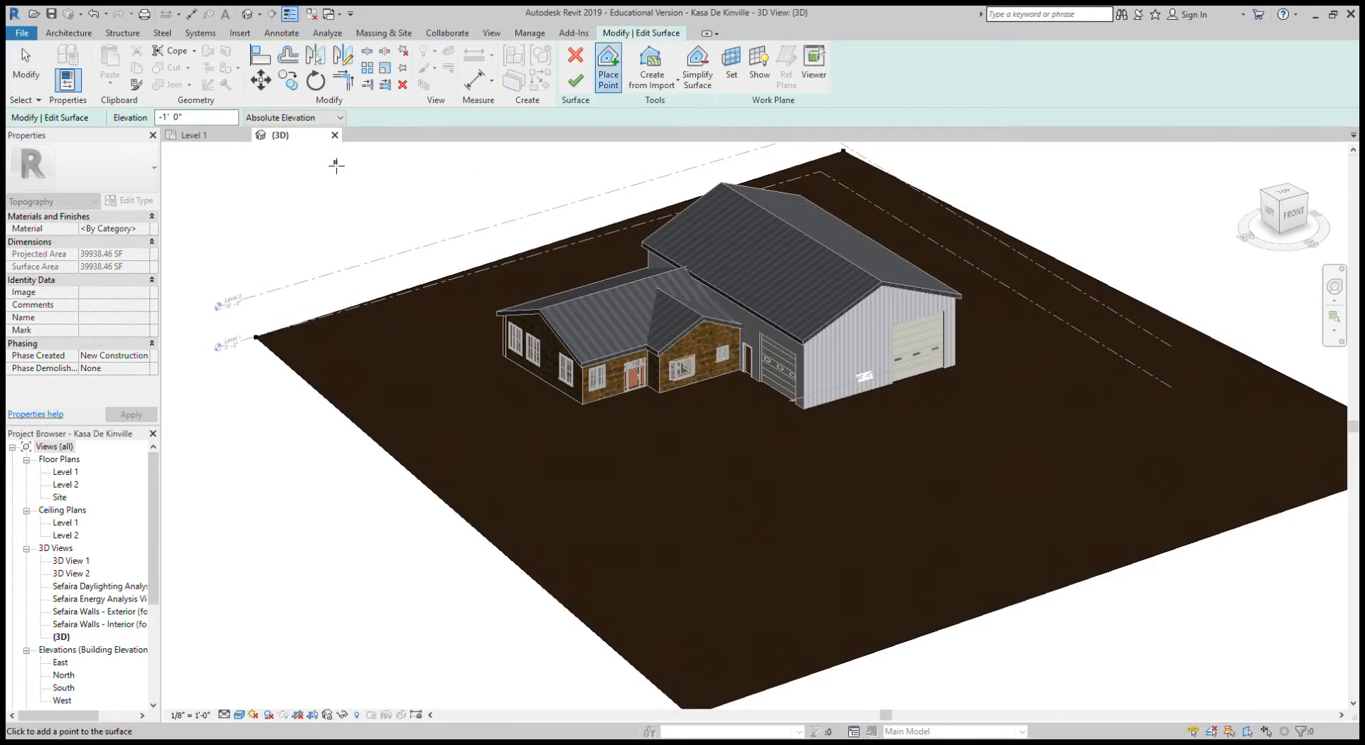
pyautogui.moveTo(220, 124); pyautogui.dragTo(77, 131)
pyautogui.write('0')
pyautogui.keyDown('shift'); pyautogui.moveTo(810, 579); pyautogui.dragTo(746, 521, button='middle'); pyautogui.keyUp('shift')
pyautogui.scroll(1, 743, 523)
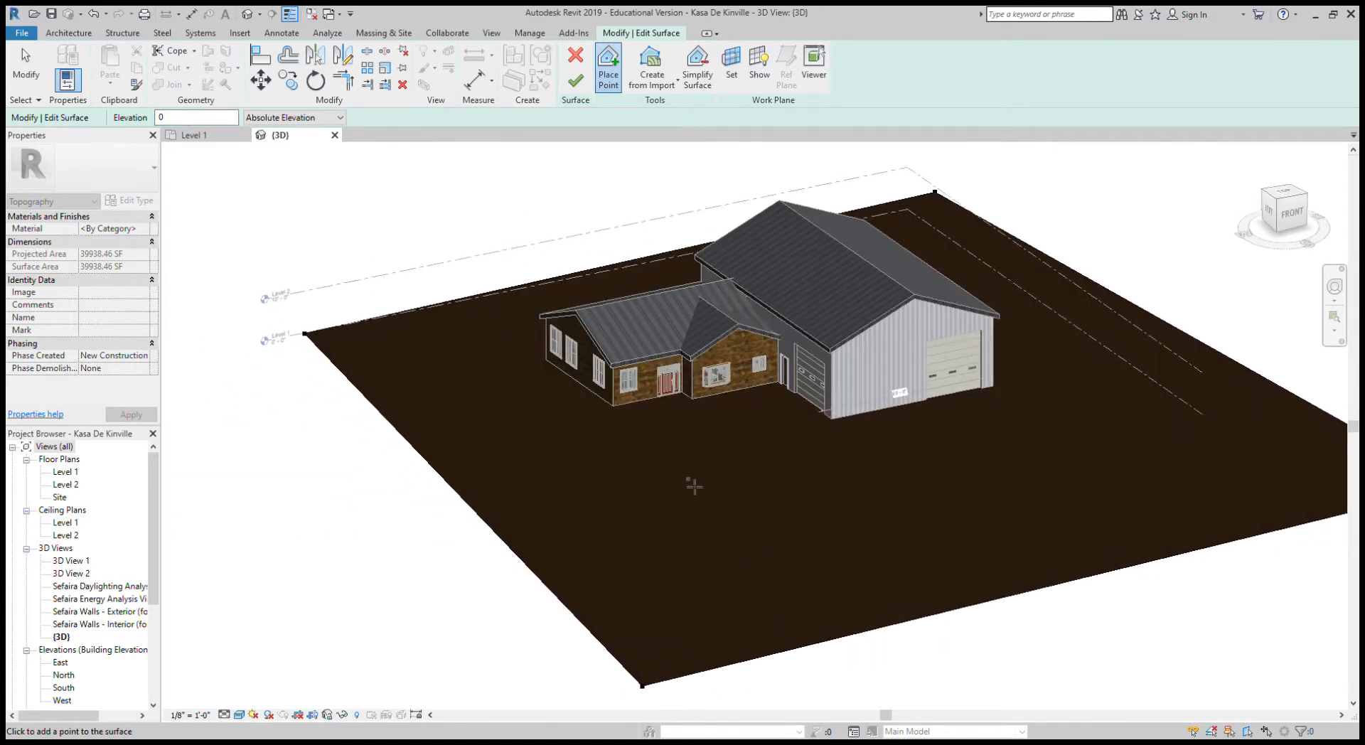
pyautogui.scroll(2, 695, 487)
pyautogui.click(657, 521)
pyautogui.click(808, 481)
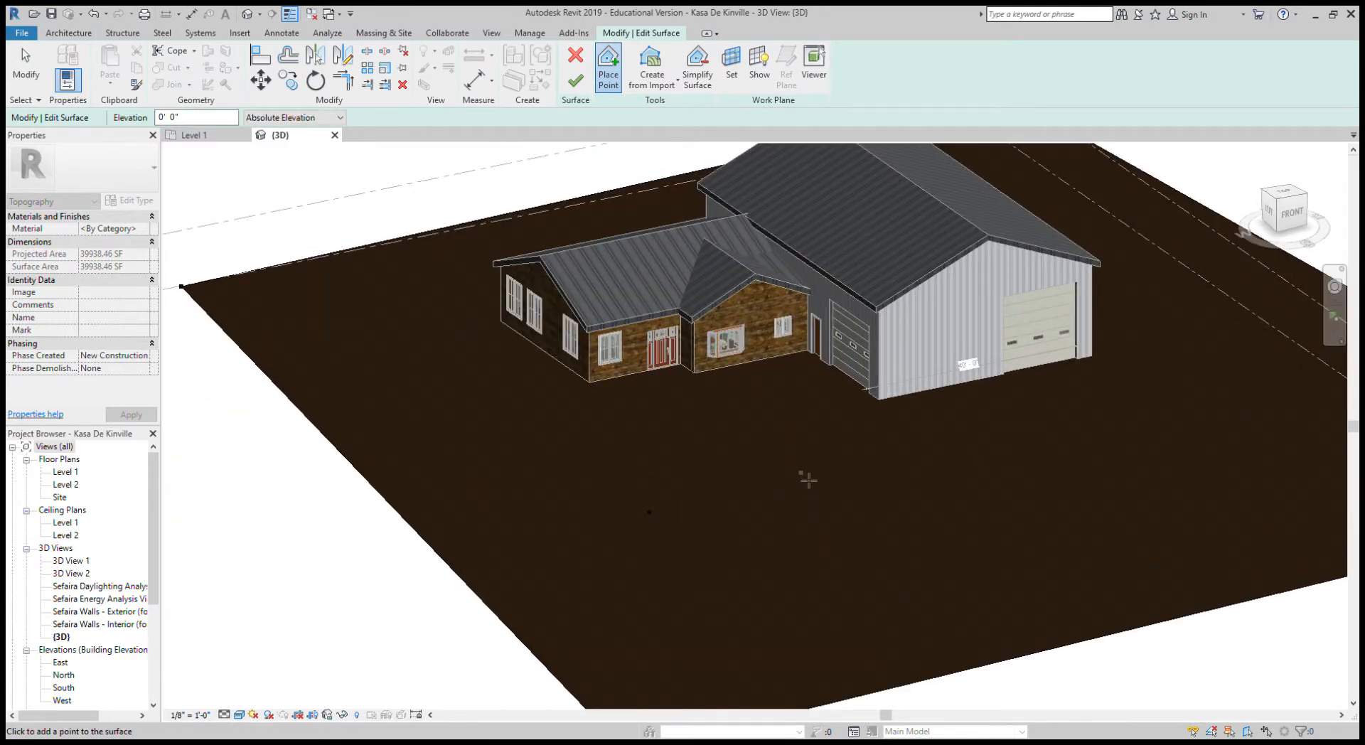
pyautogui.click(943, 471)
pyautogui.click(1051, 562)
pyautogui.click(1027, 629)
pyautogui.click(853, 669)
pyautogui.click(687, 660)
pyautogui.click(610, 614)
# - Place four surface points at -12' absolute elevation inside the ring to sink a pit
pyautogui.keyDown('shift'); pyautogui.moveTo(749, 614); pyautogui.dragTo(841, 471, button='middle'); pyautogui.keyUp('shift')
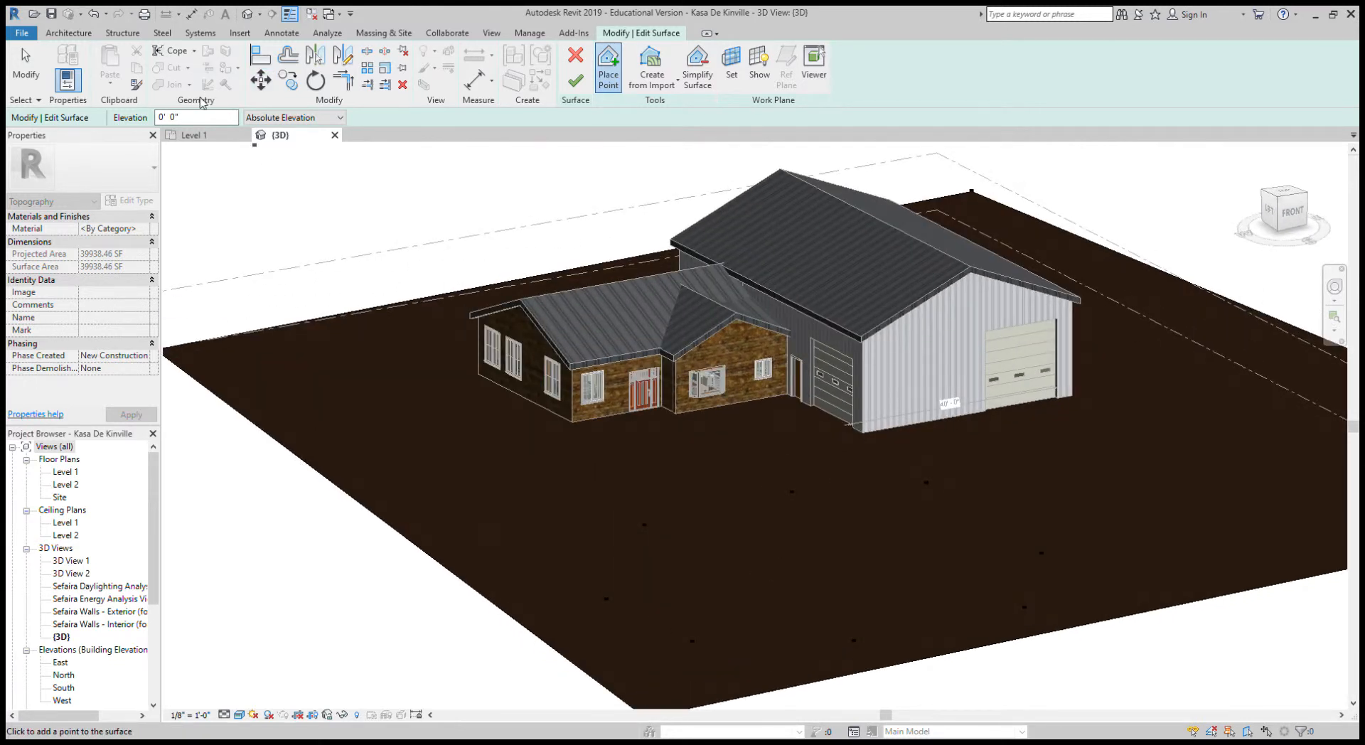
pyautogui.moveTo(210, 124); pyautogui.dragTo(163, 124)
pyautogui.write('-12')
pyautogui.scroll(5, 830, 551)
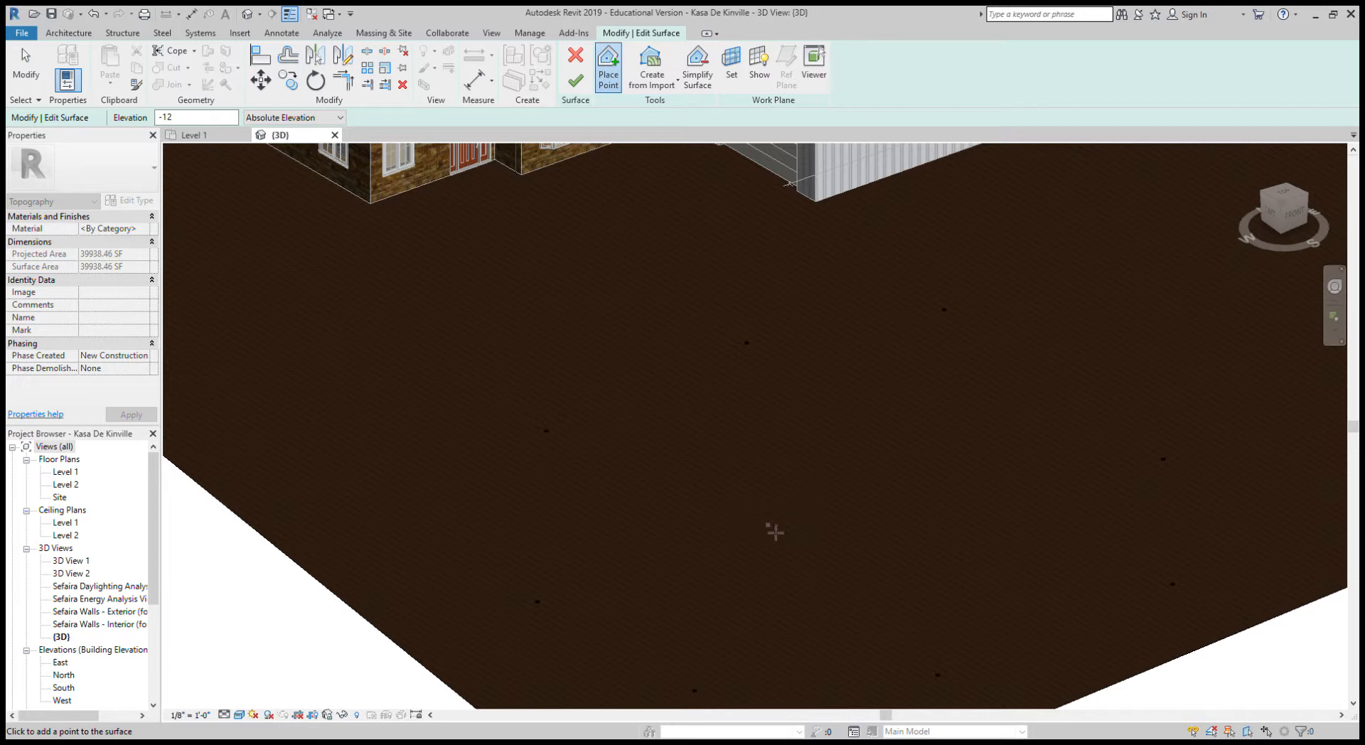
pyautogui.click(744, 513)
pyautogui.click(911, 444)
pyautogui.click(922, 583)
pyautogui.keyDown('shift'); pyautogui.moveTo(944, 617); pyautogui.dragTo(813, 738, button='middle'); pyautogui.keyUp('shift')
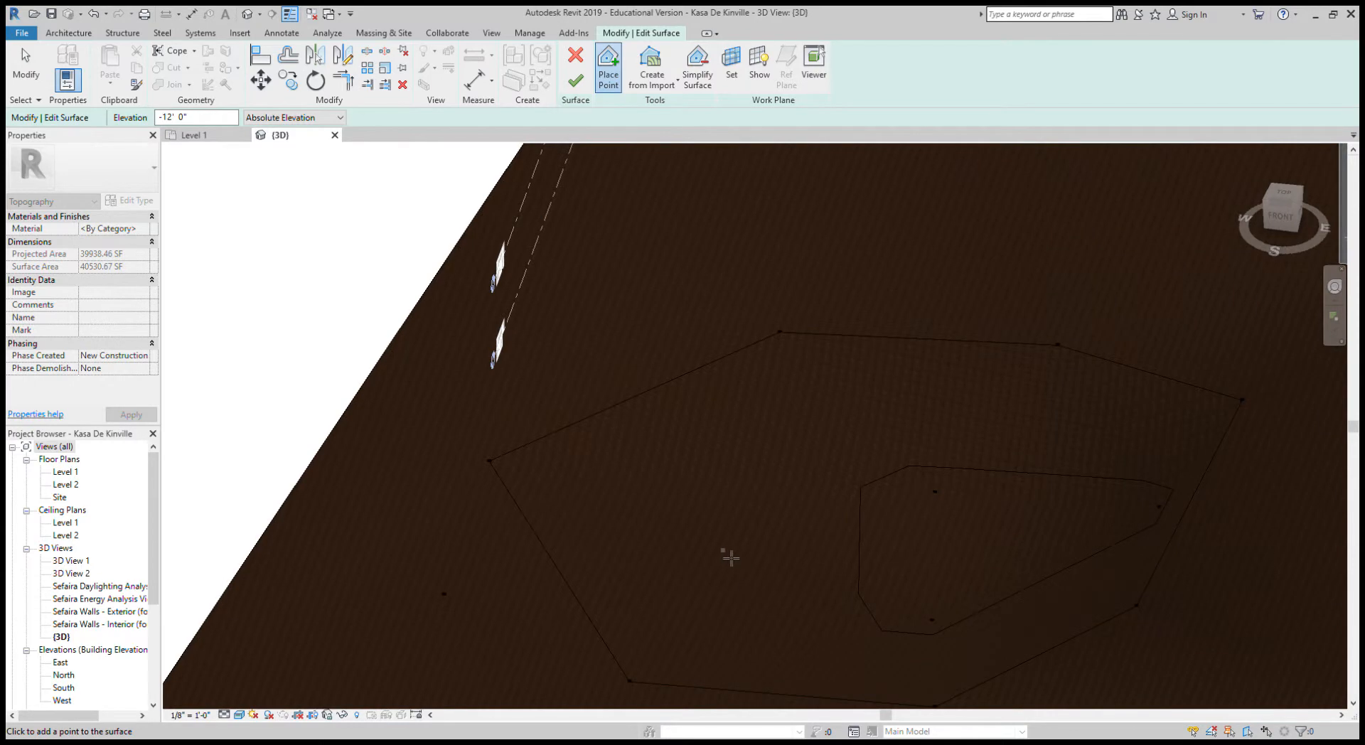
pyautogui.keyDown('shift'); pyautogui.moveTo(726, 558); pyautogui.dragTo(894, 553, button='middle'); pyautogui.keyUp('shift')
# - Place one point at -16' elevation in the middle of the pit and finish the surface edit
pyautogui.moveTo(192, 117); pyautogui.dragTo(143, 120)
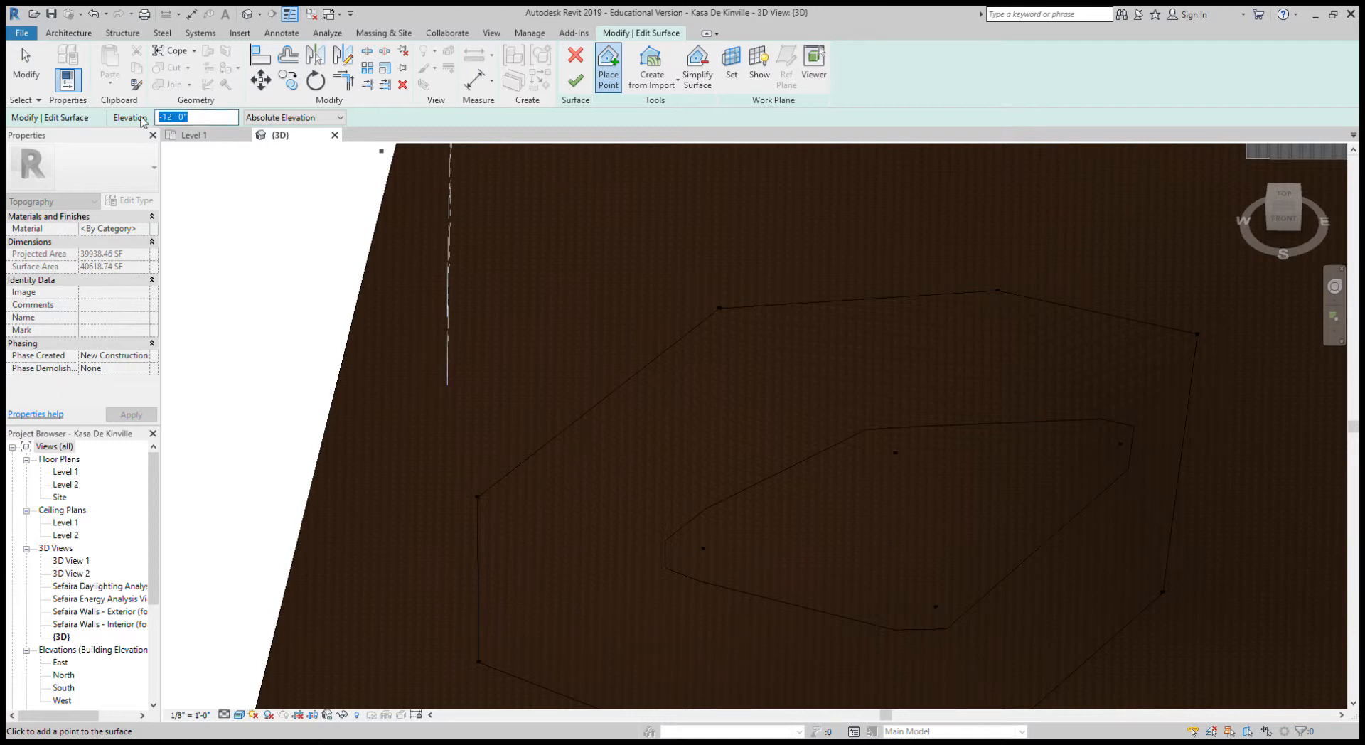
pyautogui.write('-16')
pyautogui.click(896, 528)
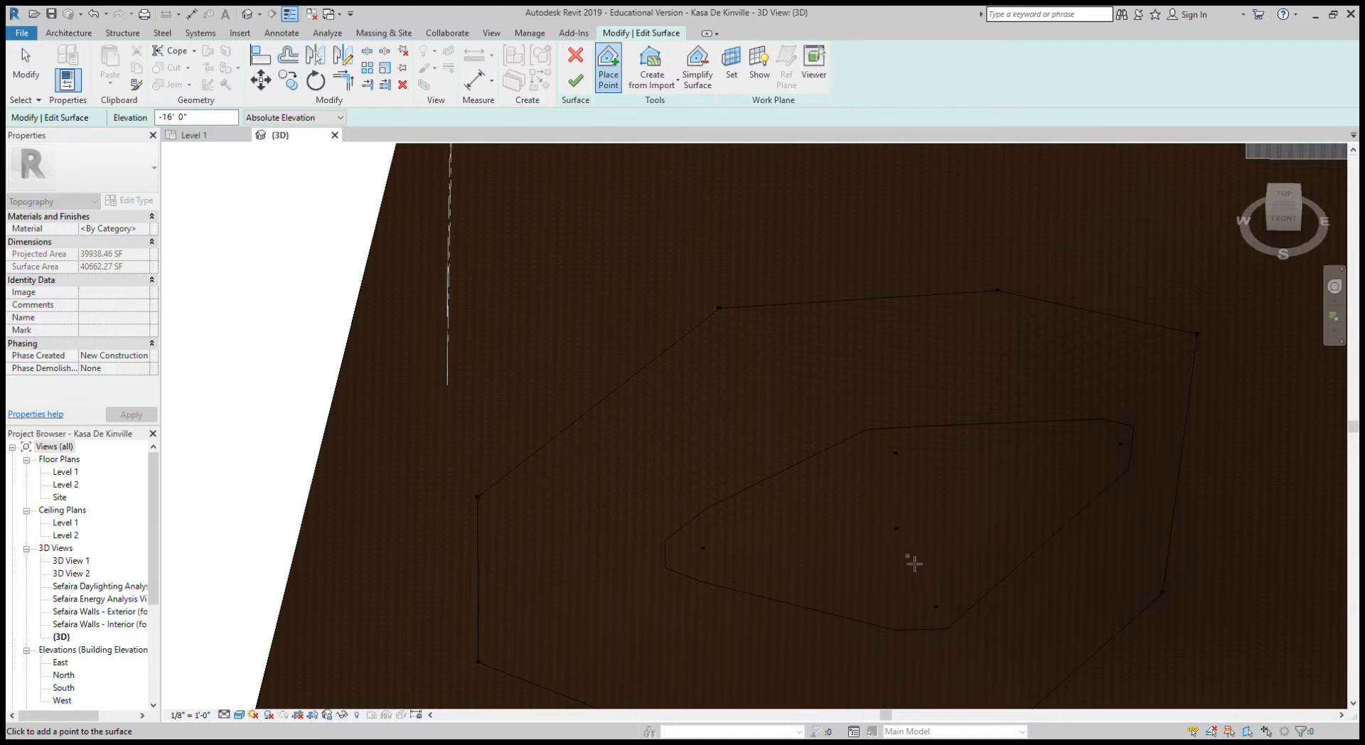
pyautogui.keyDown('shift'); pyautogui.moveTo(875, 579); pyautogui.dragTo(927, 602, button='middle'); pyautogui.keyUp('shift')
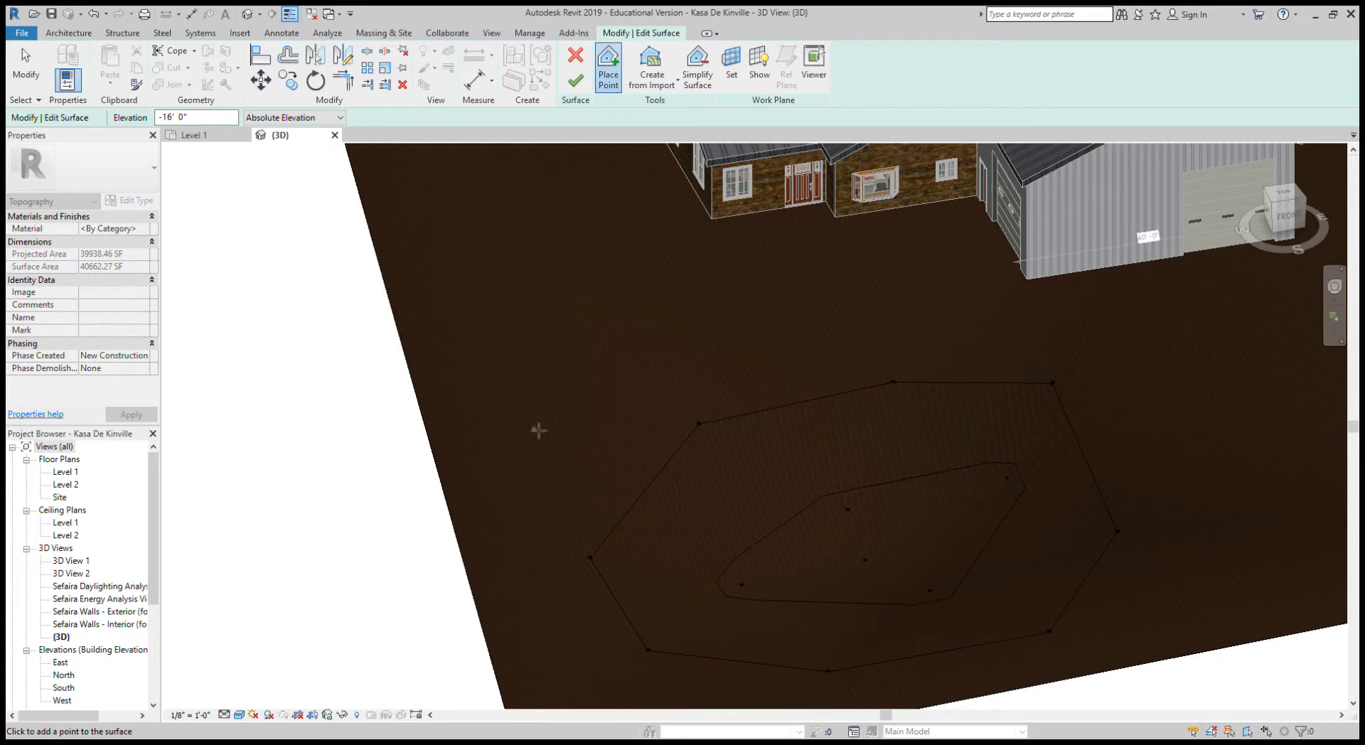
pyautogui.click(576, 80)
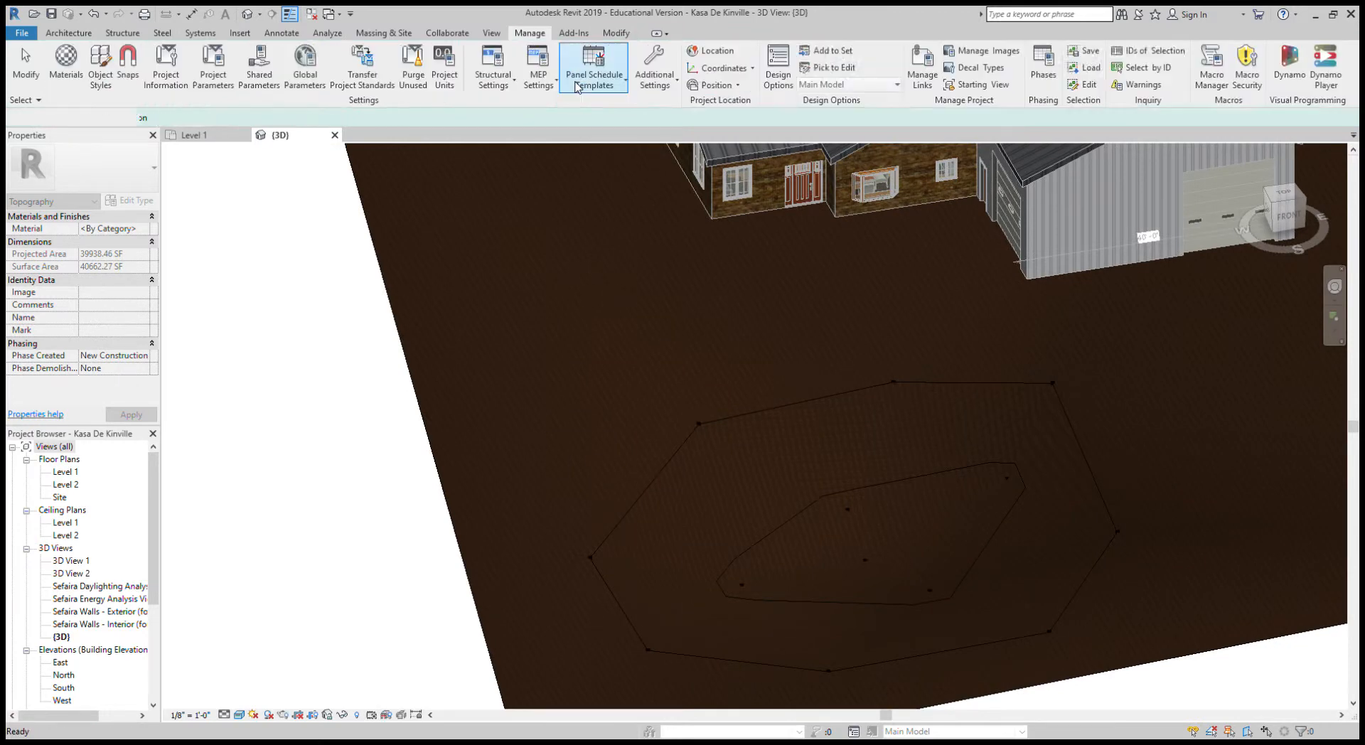
# - Create a second, four-cornered toposurface at -2' absolute elevation that covers the whole pit
pyautogui.moveTo(936, 586)
pyautogui.keyDown('shift'); pyautogui.mouseDown(button='middle')
pyautogui.moveTo(945, 611)
pyautogui.moveTo(1014, 541)
pyautogui.moveTo(996, 587)
pyautogui.moveTo(1004, 511)
pyautogui.moveTo(887, 548)
pyautogui.moveTo(941, 573)
pyautogui.moveTo(930, 567)
pyautogui.mouseUp(button='middle'); pyautogui.keyUp('shift')
pyautogui.scroll(10, 890, 548)
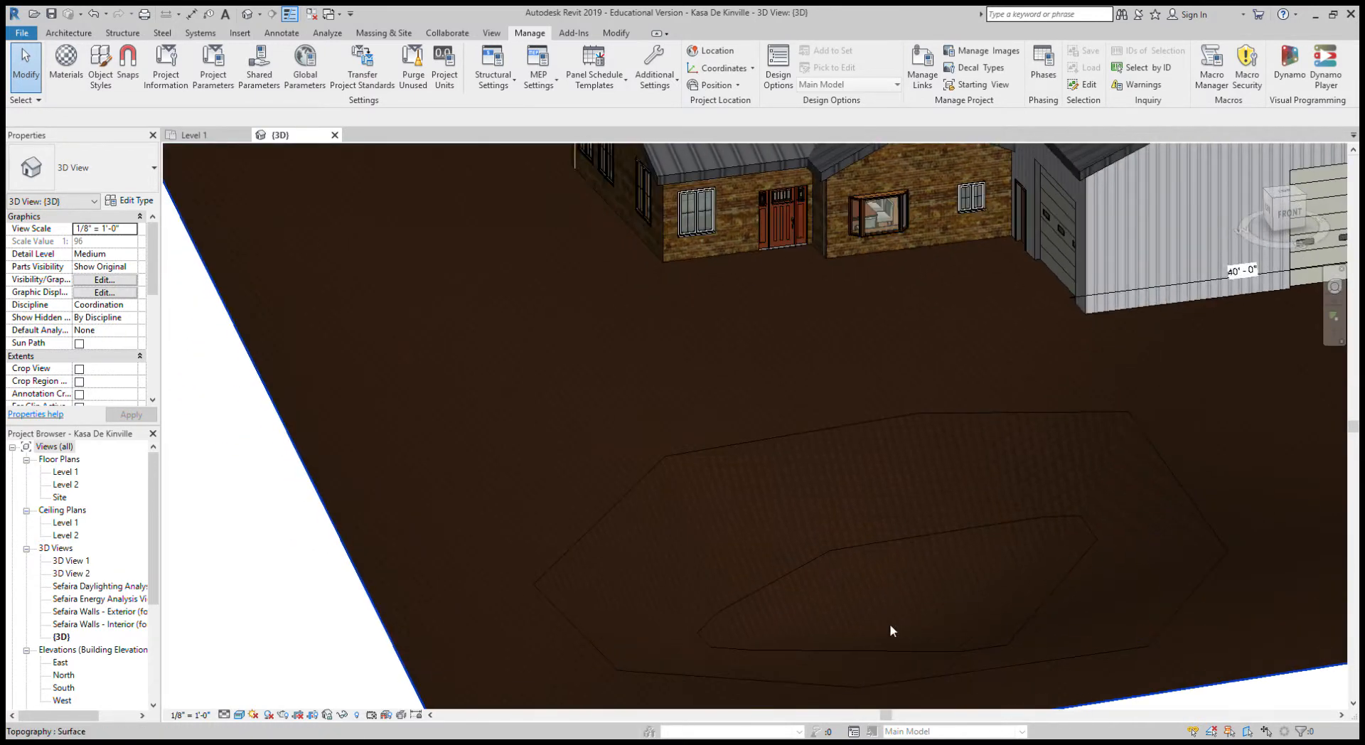
pyautogui.scroll(-4, 917, 627)
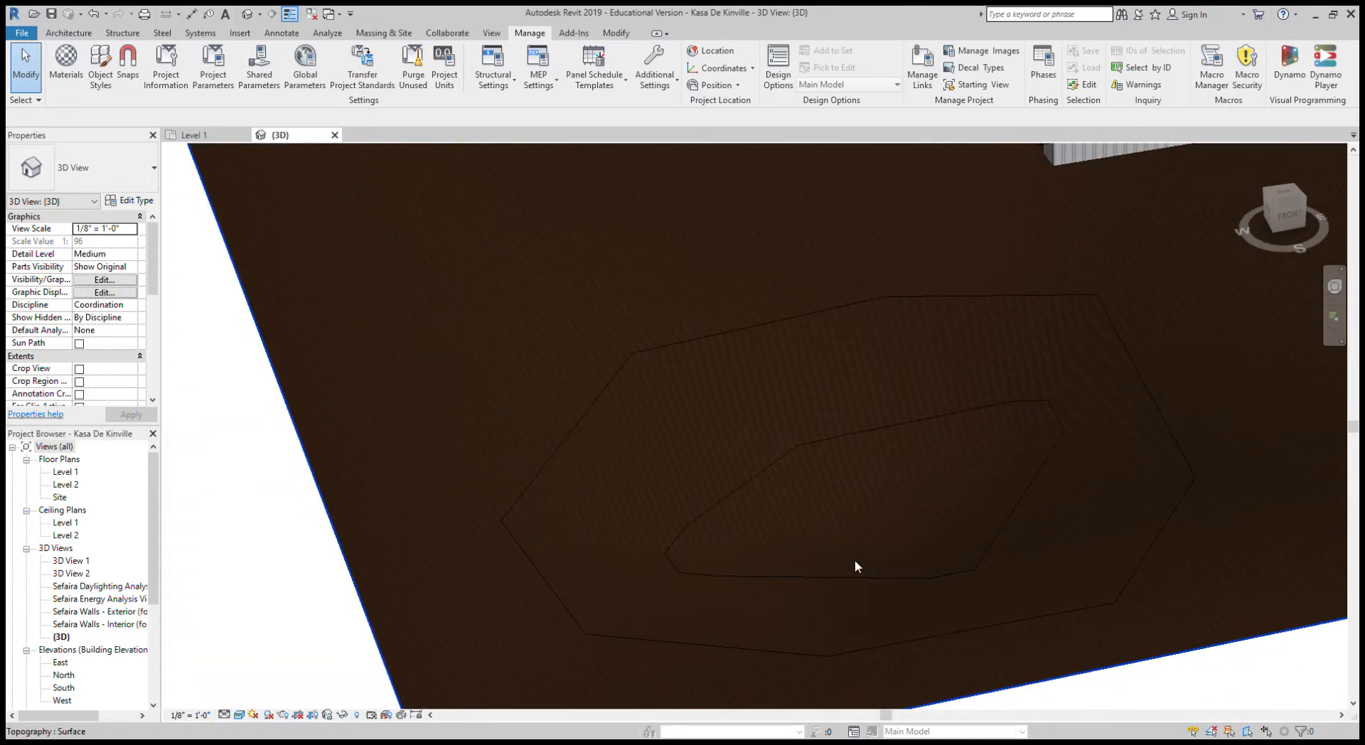
pyautogui.scroll(-3, 877, 573)
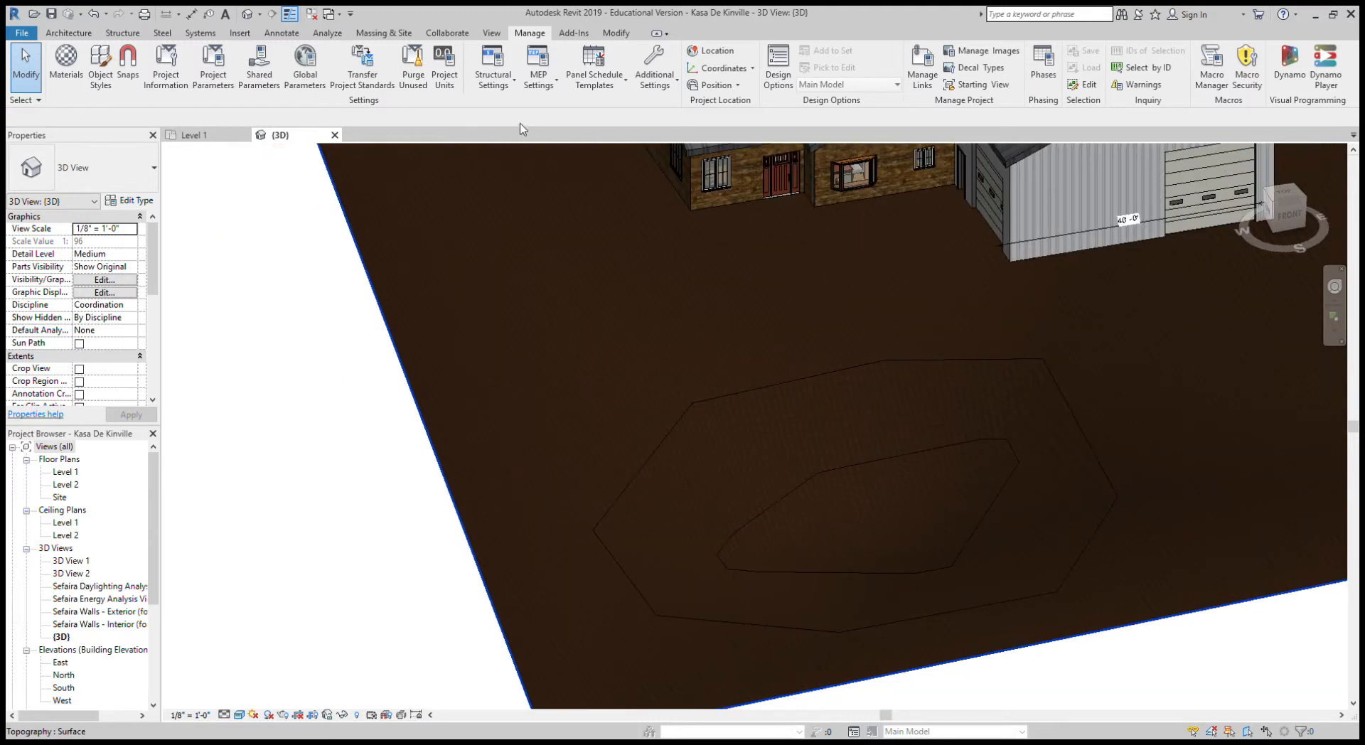
pyautogui.click(393, 36)
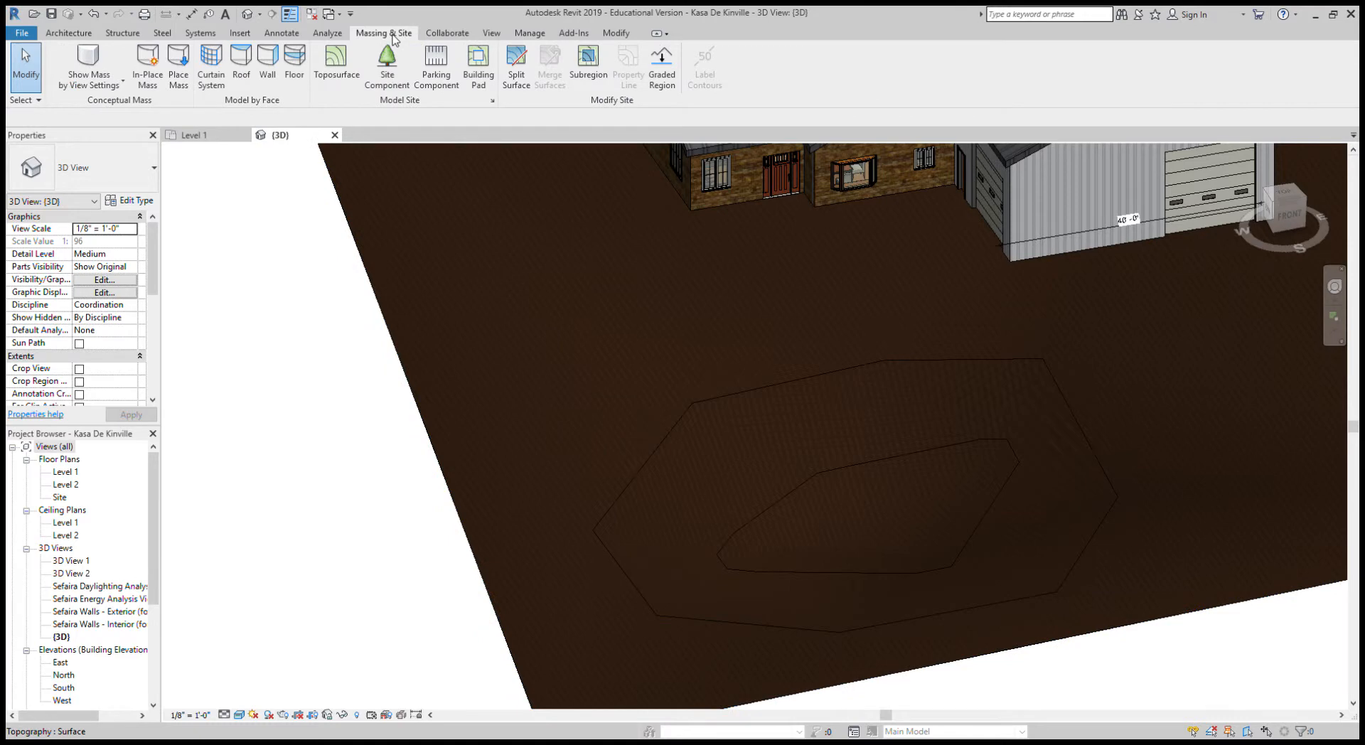
pyautogui.click(338, 68)
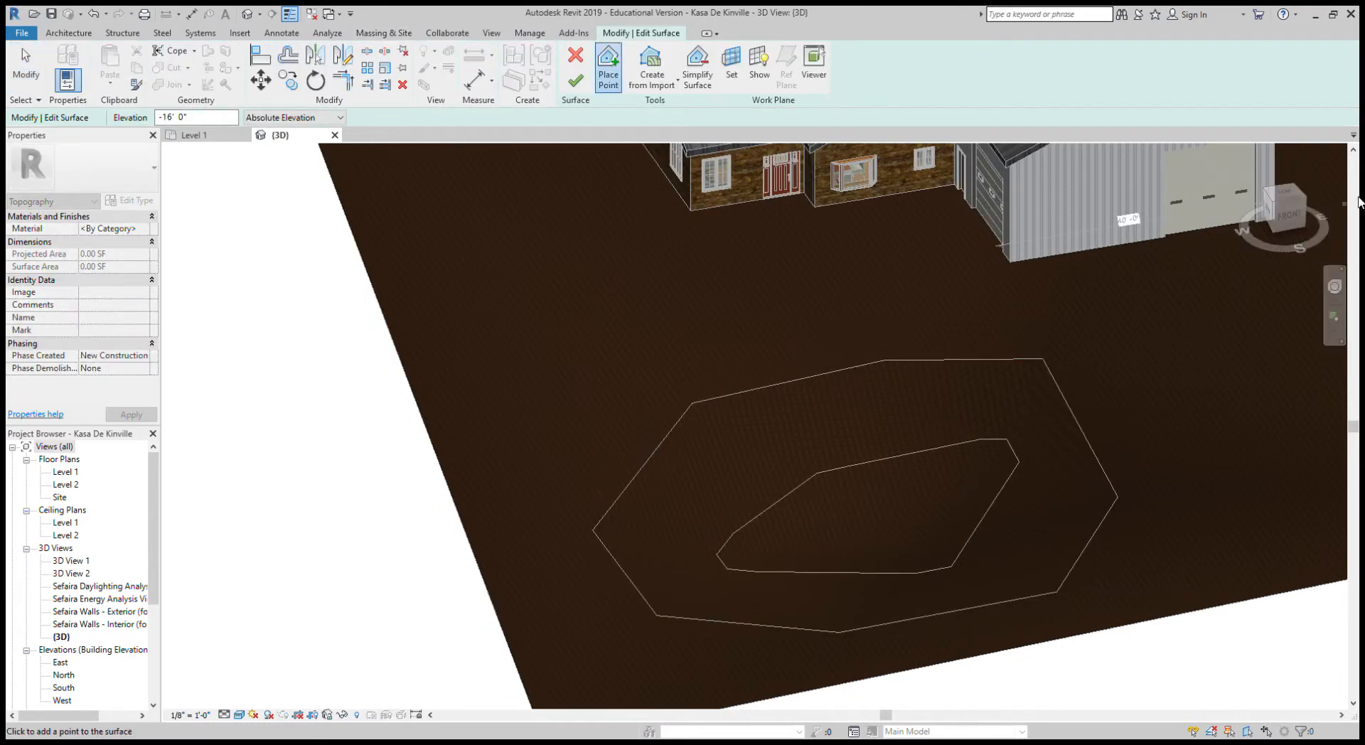
pyautogui.click(1283, 195)
pyautogui.scroll(3, 676, 487)
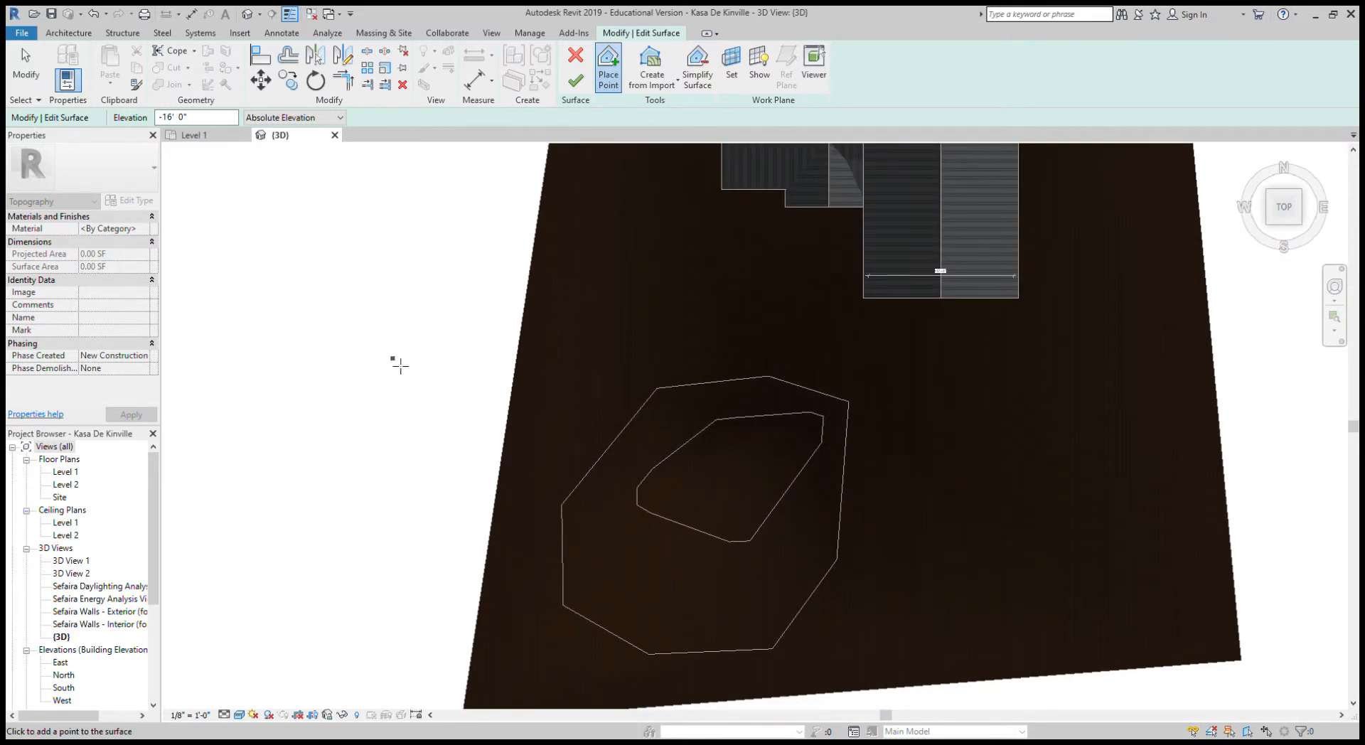
pyautogui.moveTo(207, 117); pyautogui.dragTo(153, 124)
pyautogui.write('-')
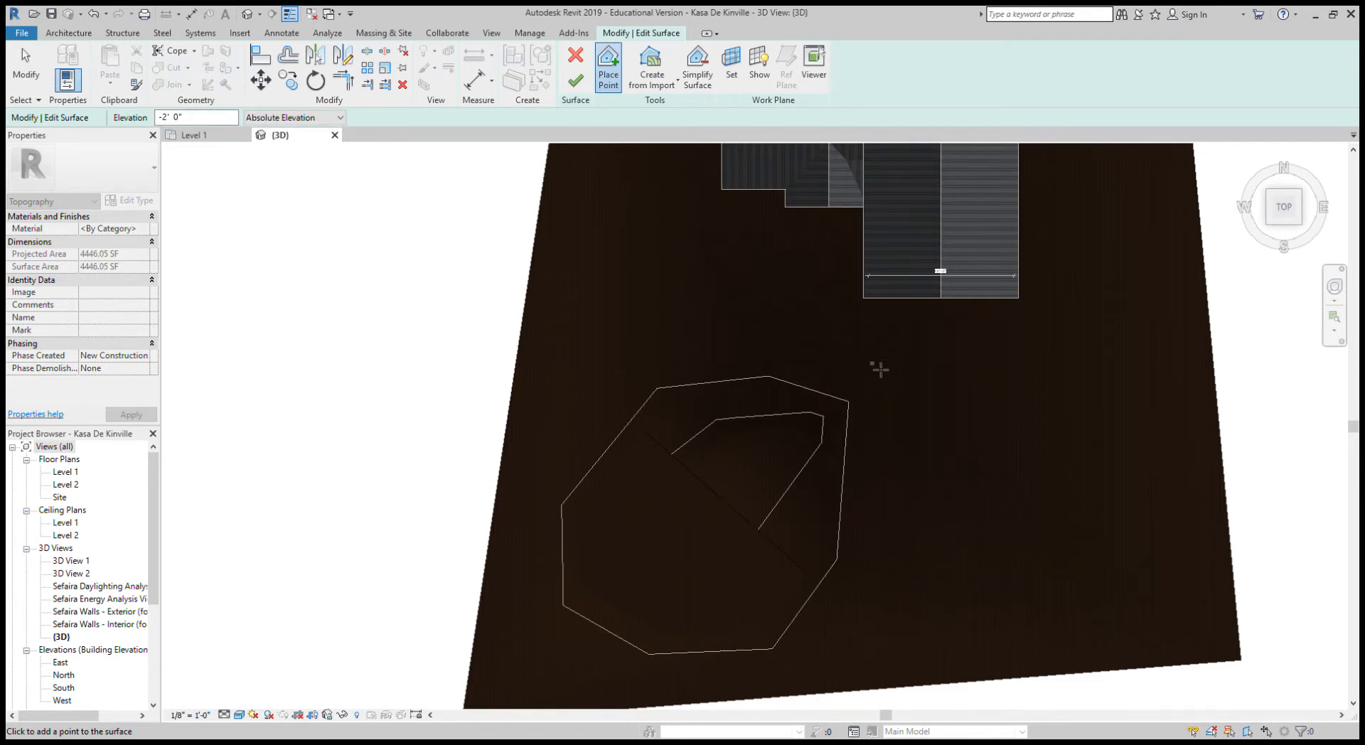
pyautogui.keyDown('shift'); pyautogui.moveTo(953, 600); pyautogui.dragTo(913, 336, button='middle'); pyautogui.keyUp('shift')
pyautogui.scroll(3, 561, 530)
pyautogui.keyDown('shift'); pyautogui.moveTo(561, 531); pyautogui.dragTo(658, 676, button='middle'); pyautogui.keyUp('shift')
pyautogui.click(576, 80)
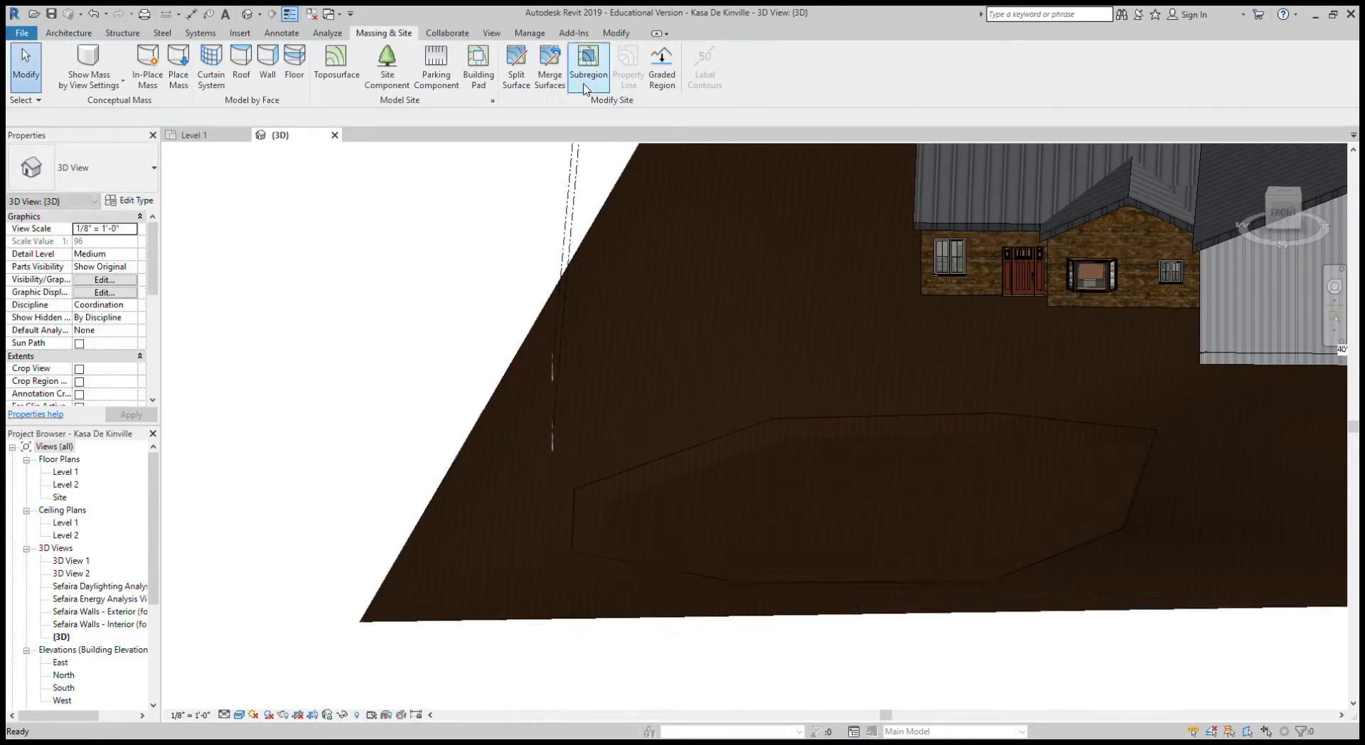
# - Select the new toposurface over the pit and assign it a blue water material
pyautogui.scroll(4, 846, 481)
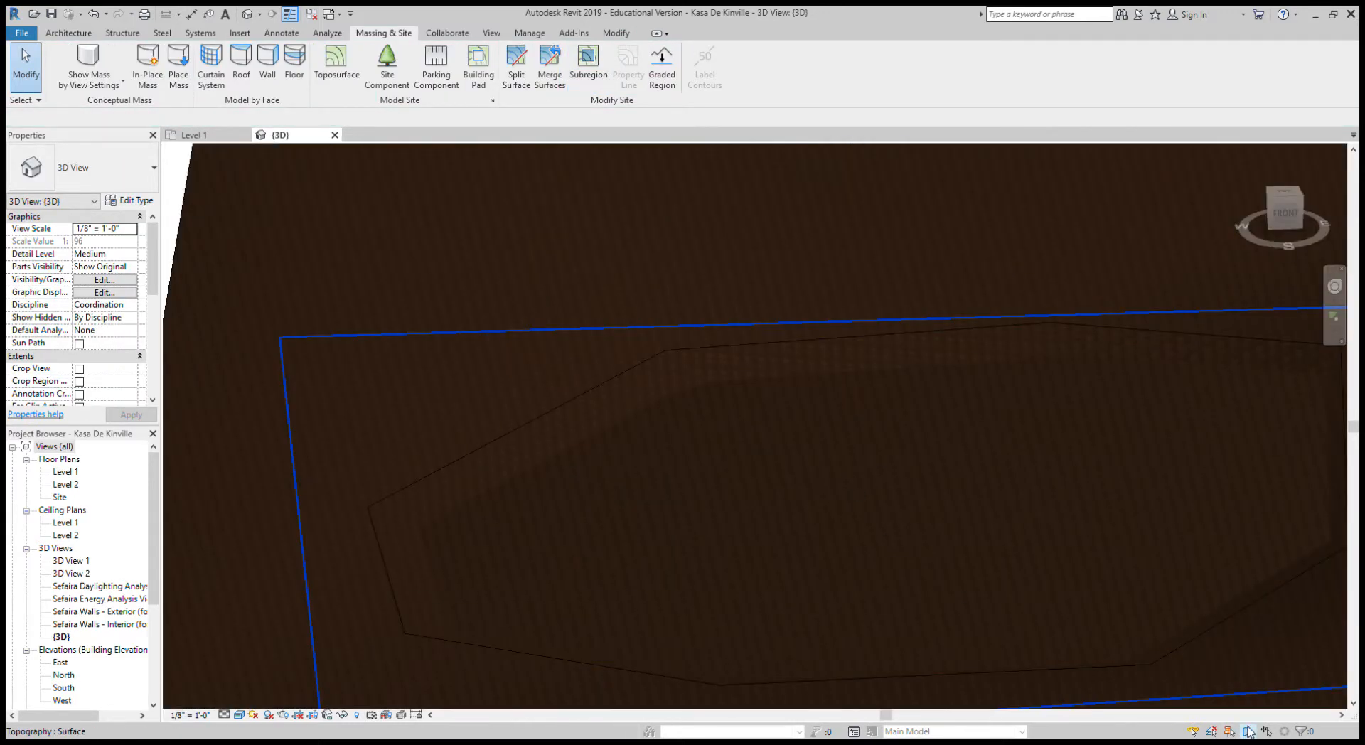
pyautogui.click(851, 499)
pyautogui.scroll(-3, 844, 552)
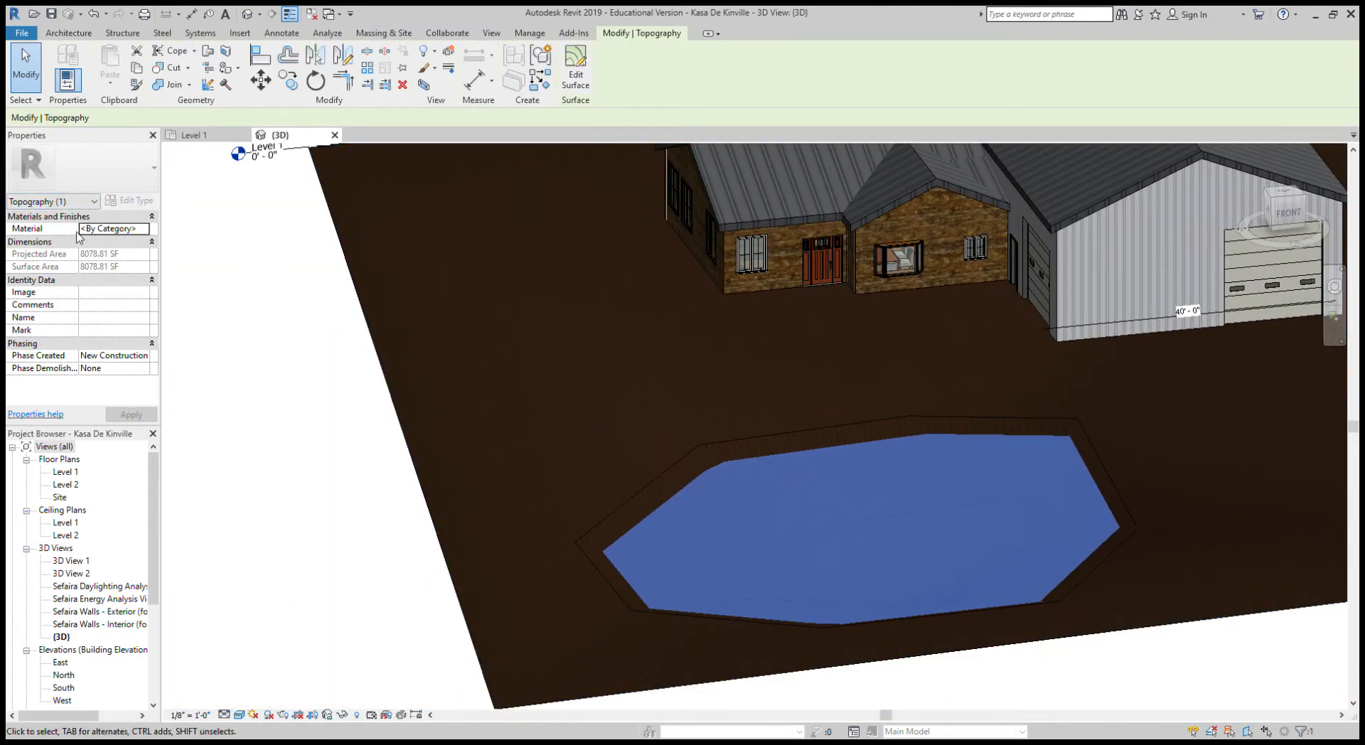
pyautogui.click(118, 232)
pyautogui.click(144, 229)
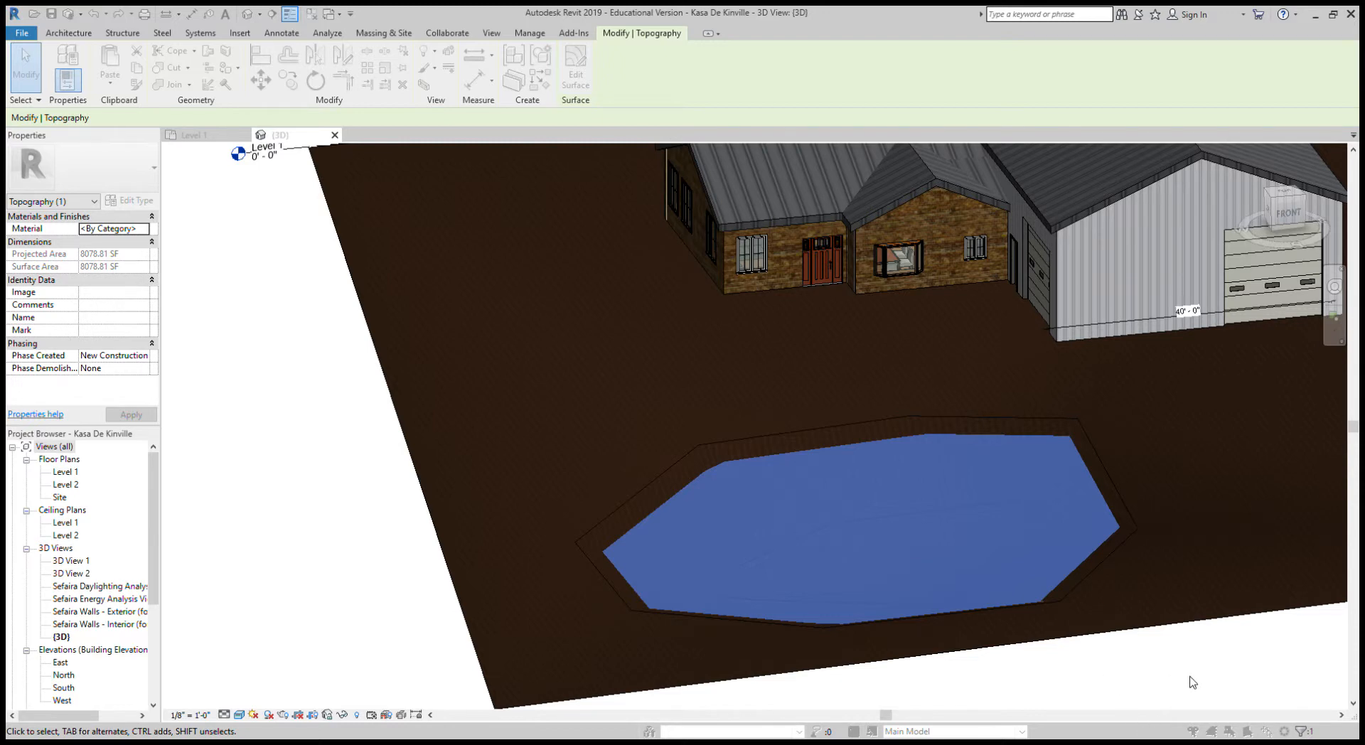
pyautogui.click(405, 490)
pyautogui.scroll(6, 914, 558)
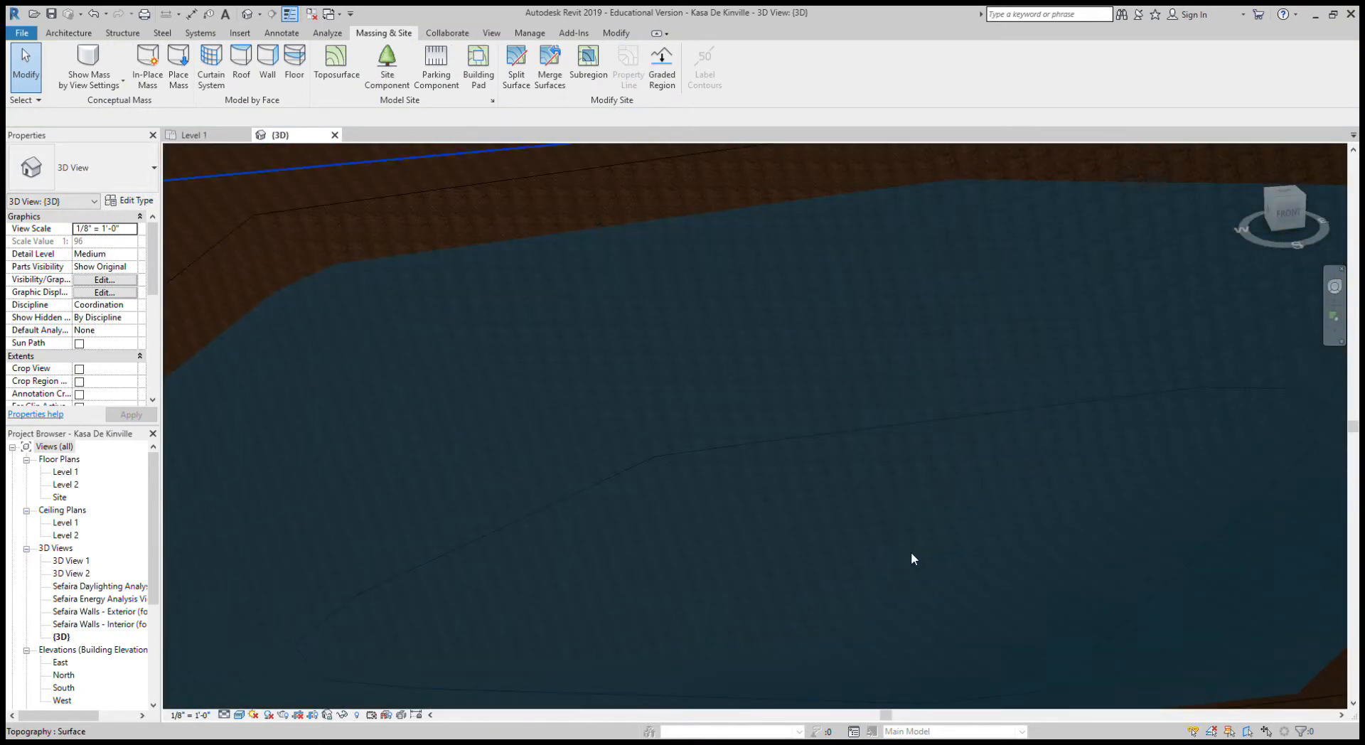
pyautogui.scroll(-5, 912, 554)
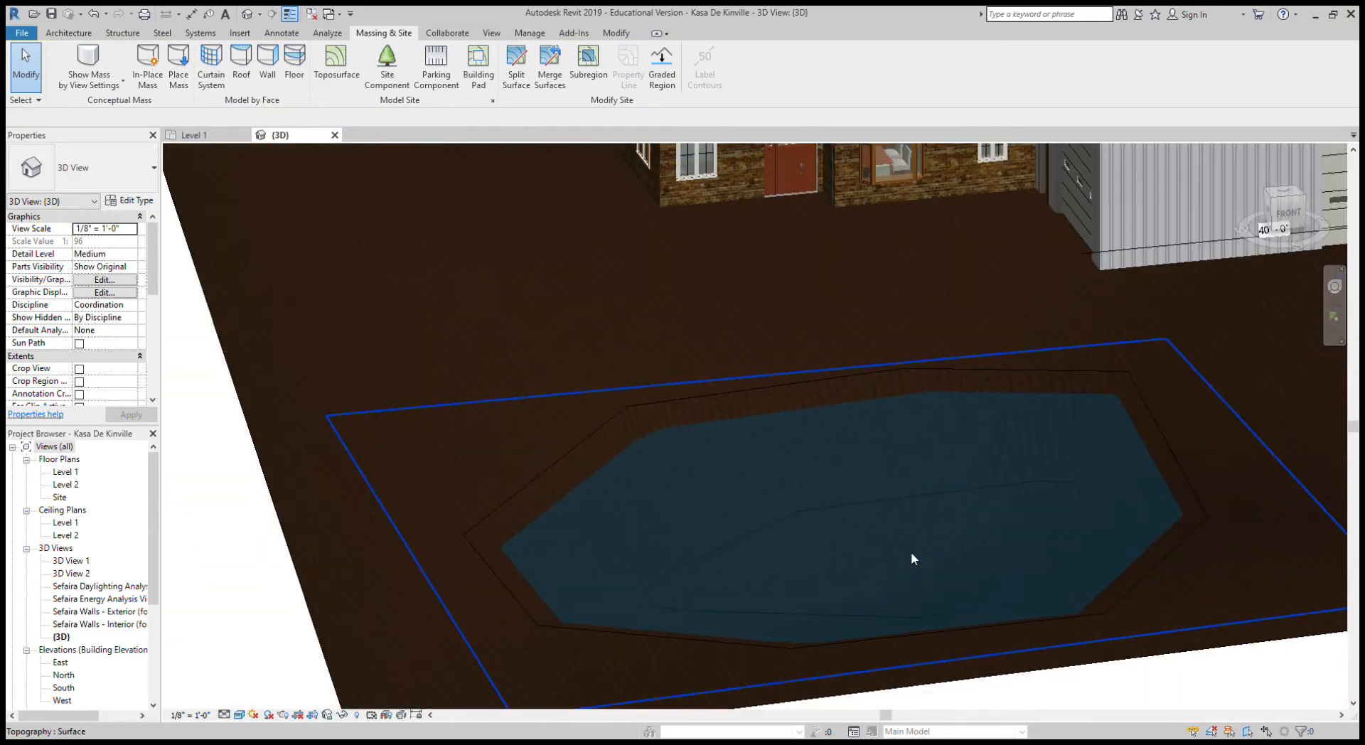
pyautogui.moveTo(903, 539)
pyautogui.keyDown('shift'); pyautogui.mouseDown(button='middle')
pyautogui.moveTo(893, 440)
pyautogui.moveTo(939, 573)
pyautogui.moveTo(936, 617)
pyautogui.moveTo(883, 553)
pyautogui.mouseUp(button='middle'); pyautogui.keyUp('shift')
pyautogui.scroll(3, 881, 553)
pyautogui.scroll(-6, 880, 546)
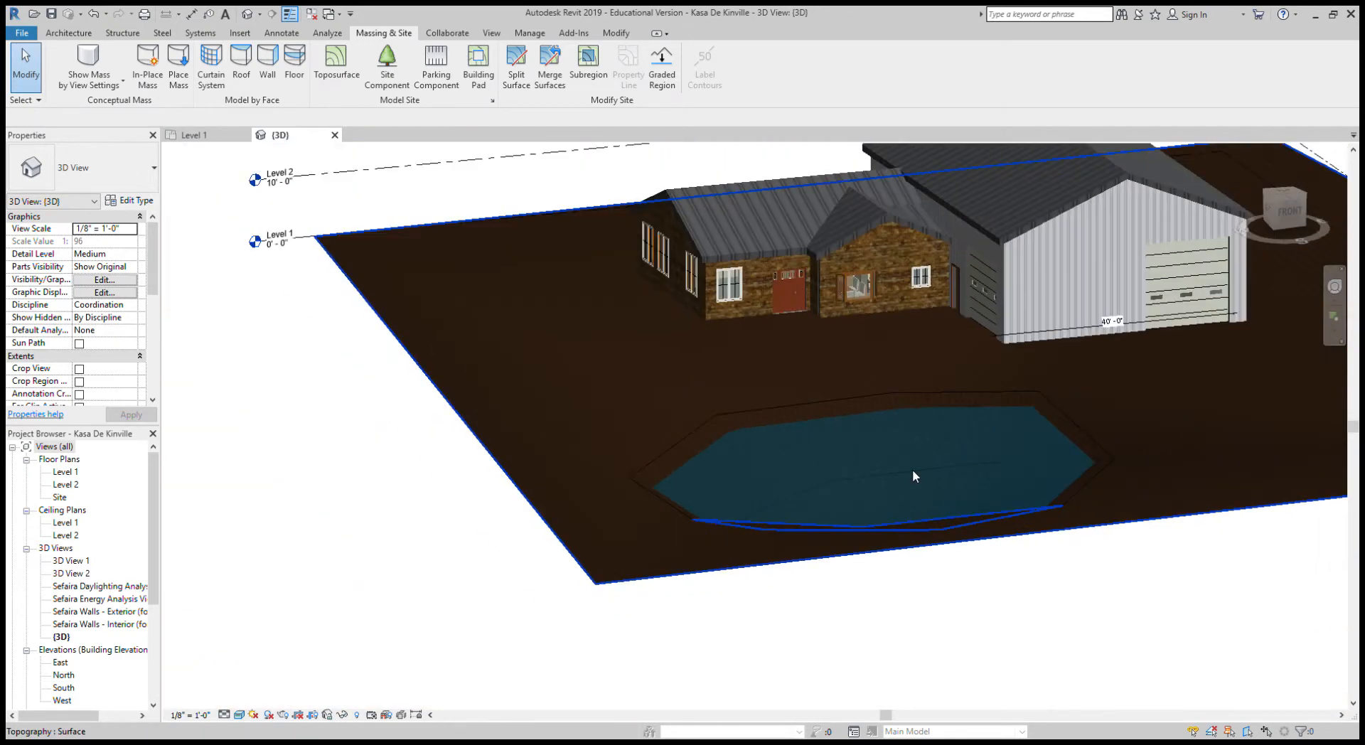
# - Edit the main terrain surface, adding a point at 0' absolute elevation beyond its front corner to extend the ground, and finish the edit
pyautogui.click(590, 578)
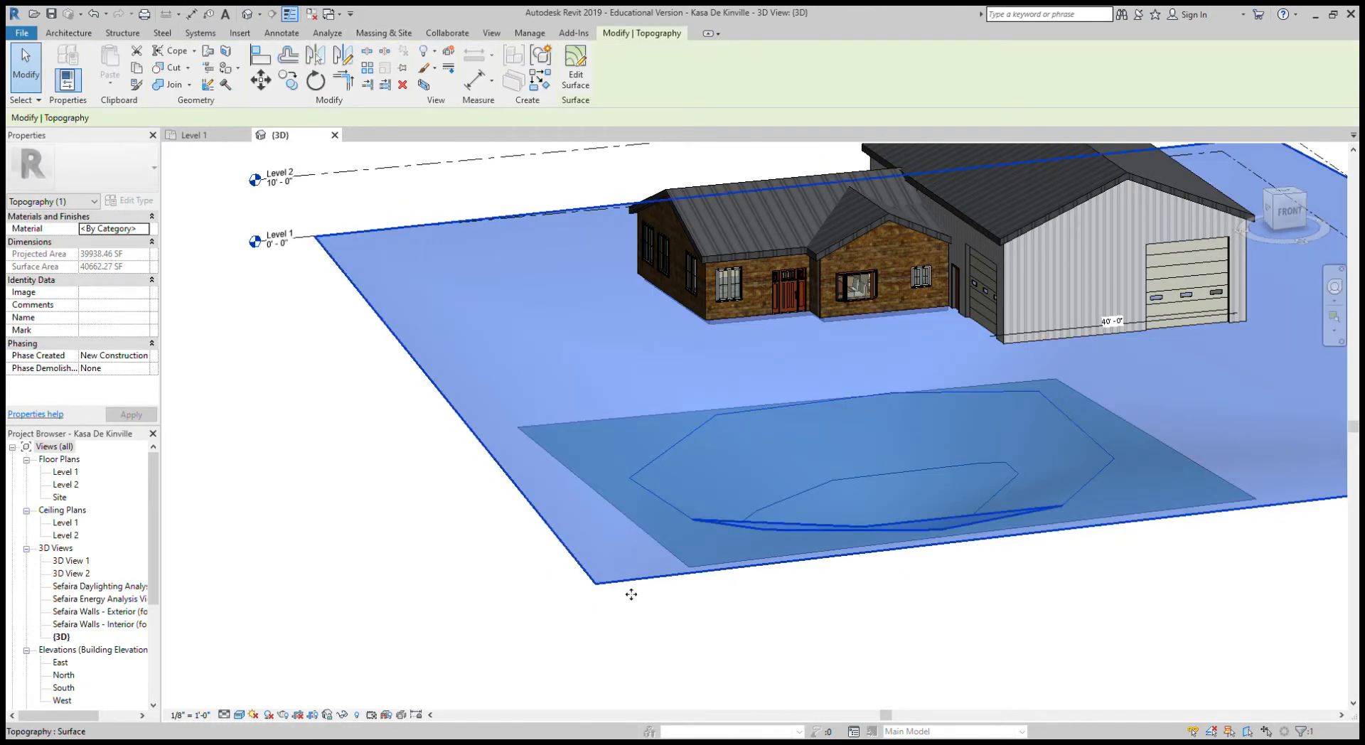
pyautogui.press('Down')
pyautogui.press('Down')
pyautogui.press('Down')
pyautogui.press('Up')
pyautogui.press('Up')
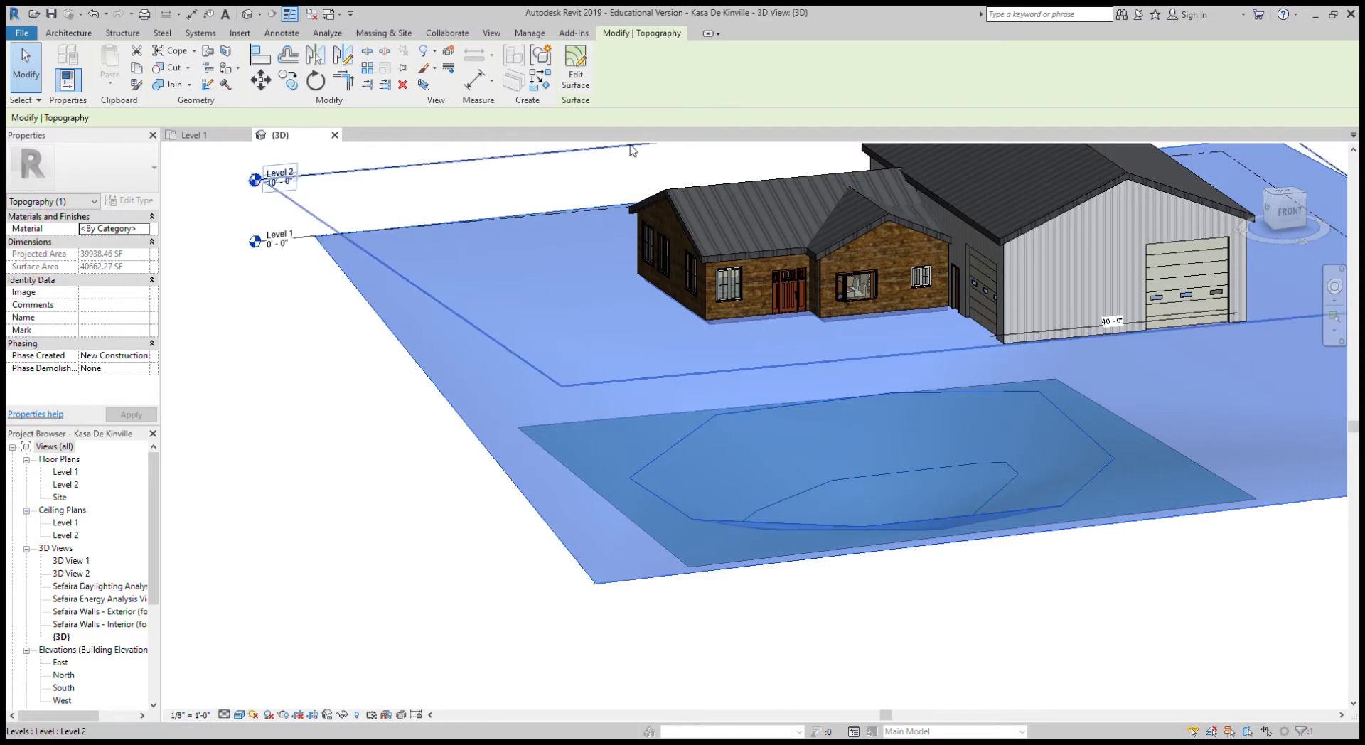
pyautogui.click(575, 68)
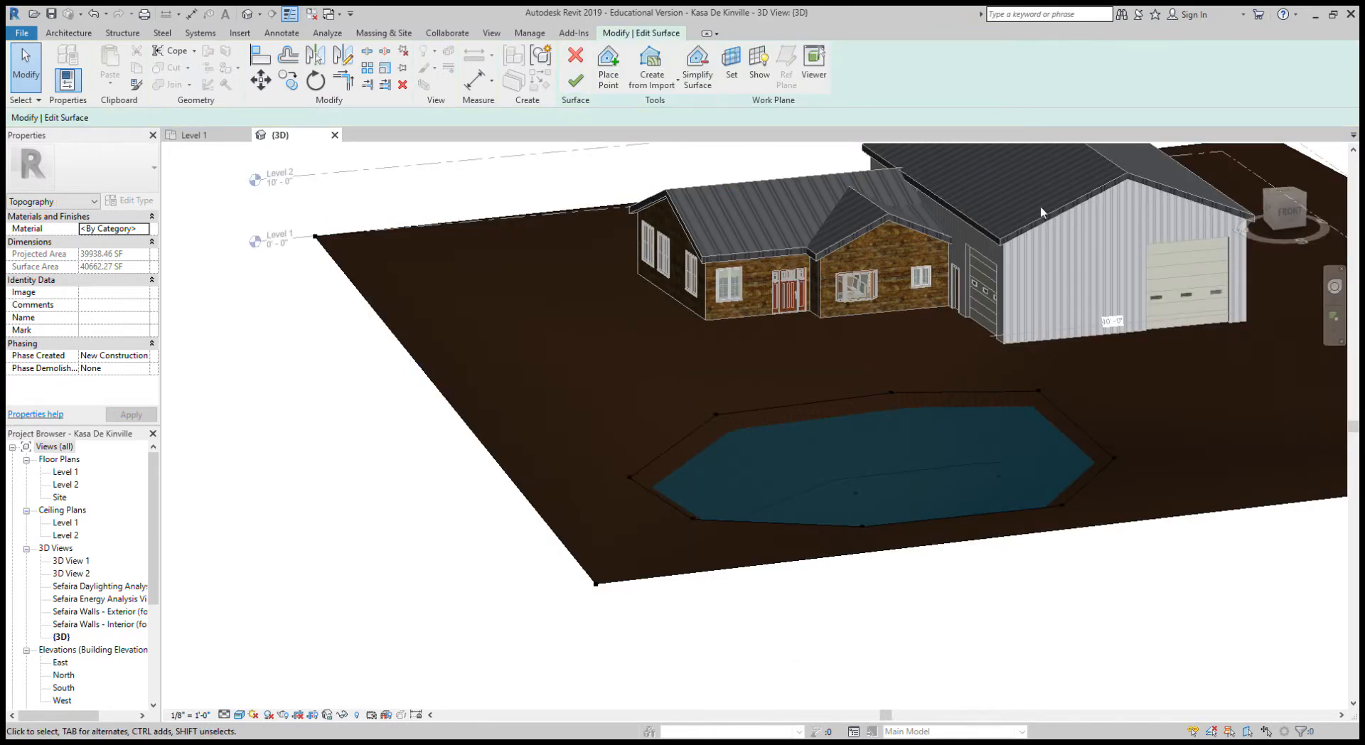
pyautogui.click(608, 68)
pyautogui.click(182, 118)
pyautogui.write('0')
pyautogui.press('Return')
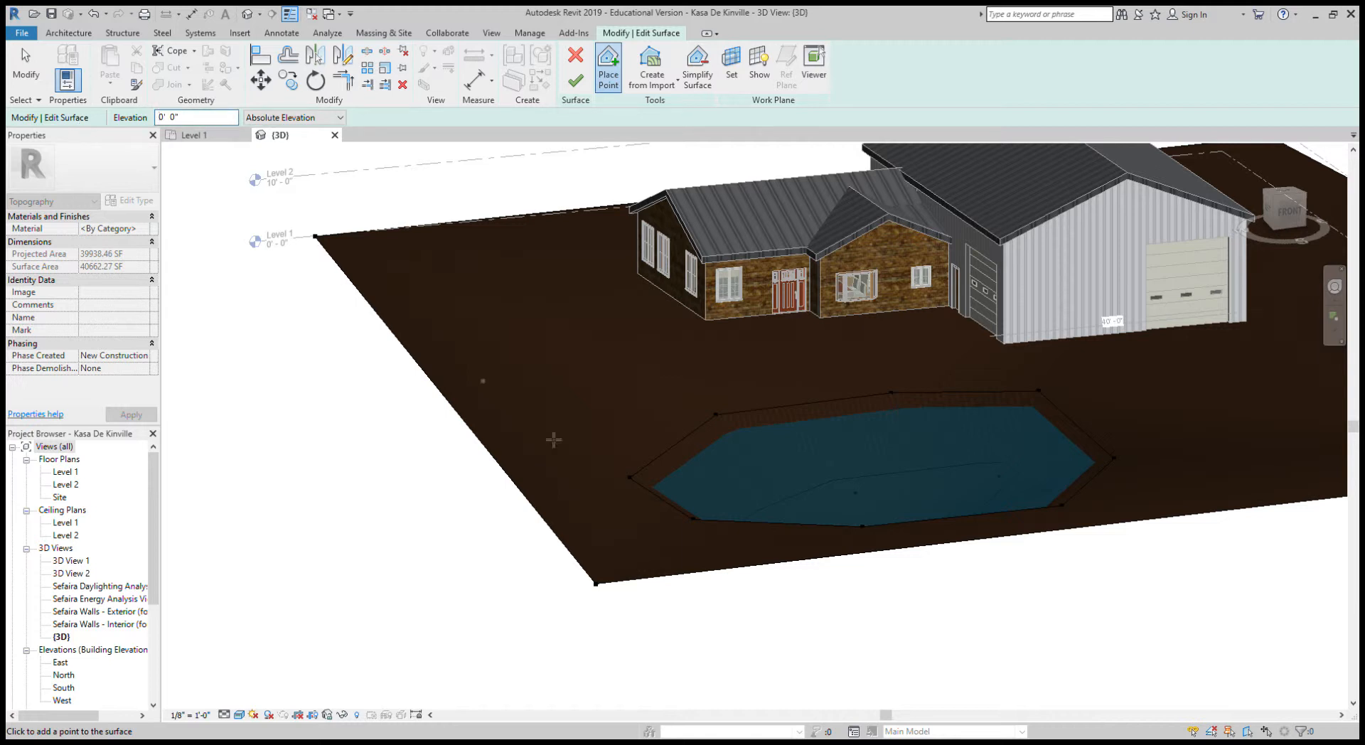
pyautogui.scroll(-3, 892, 679)
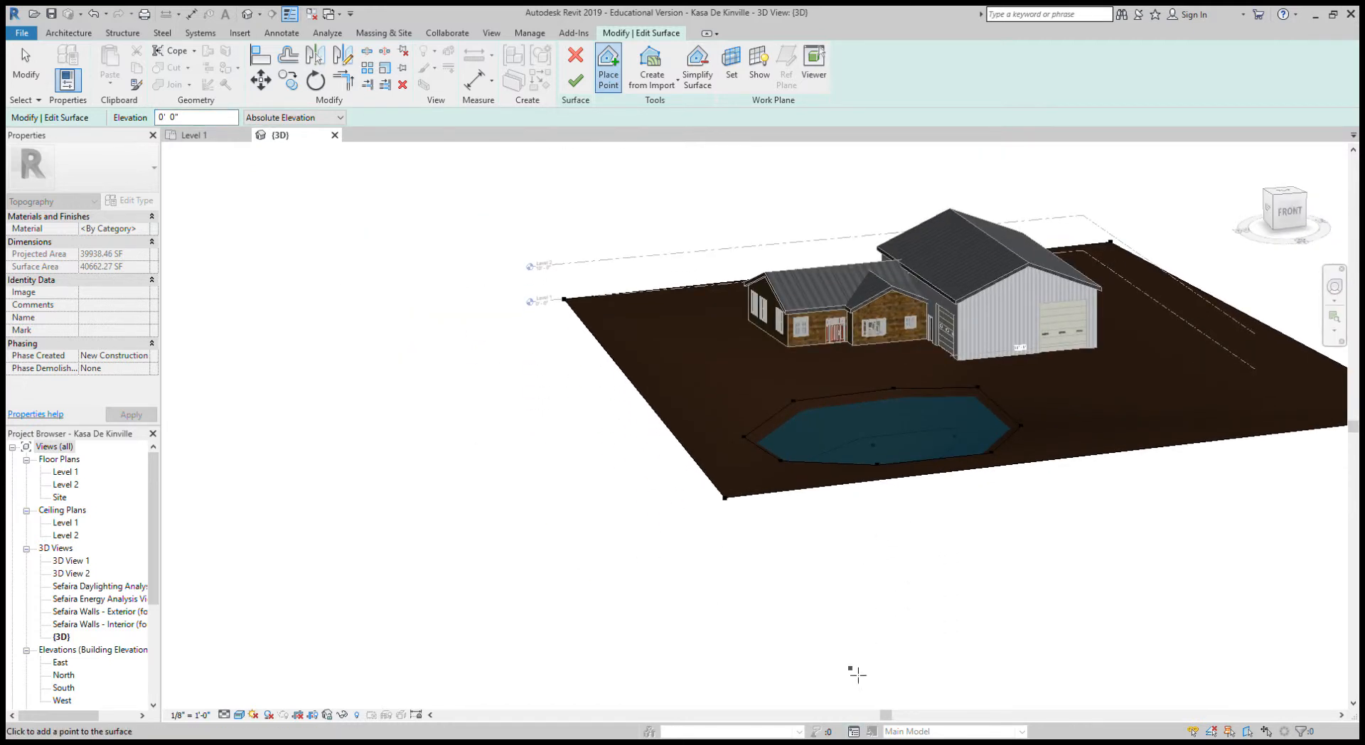
pyautogui.click(857, 679)
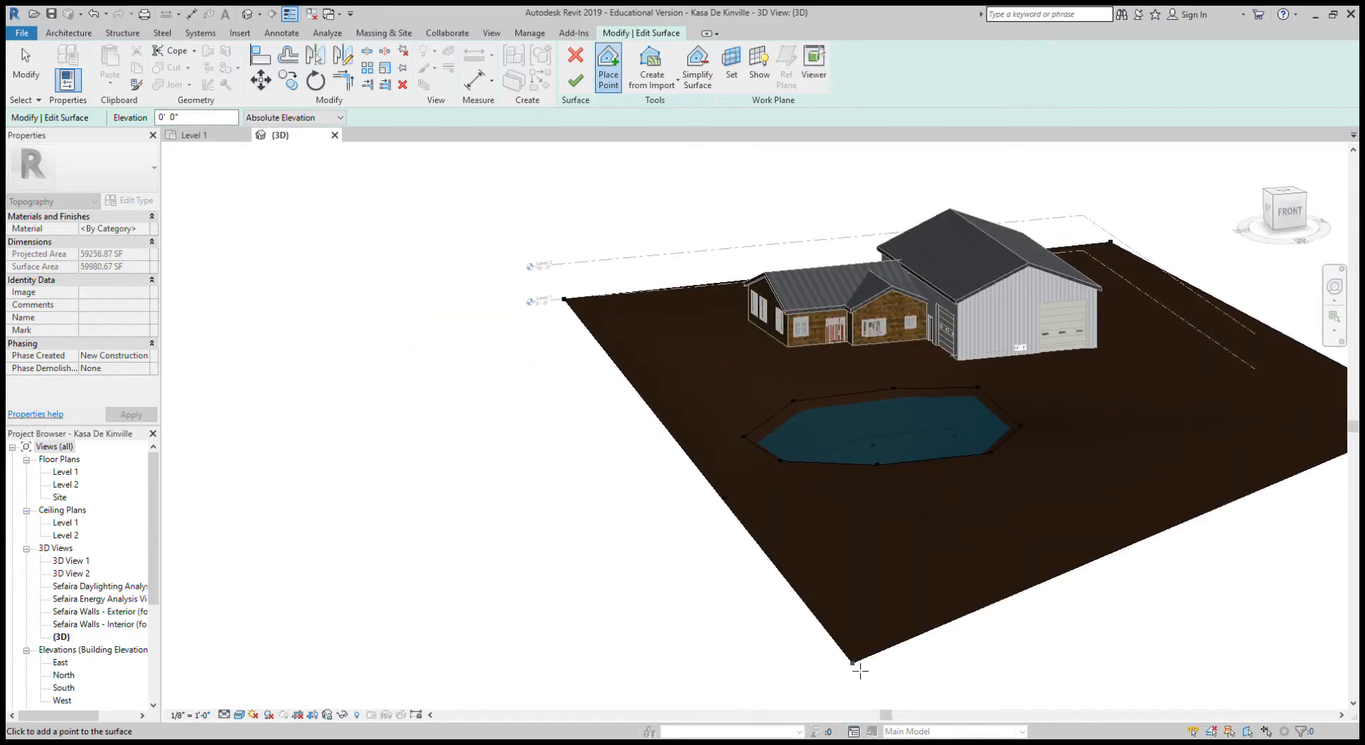
pyautogui.click(582, 91)
# - From the top view, place a perspective camera with a 5' 6" offset from Level 1 in front of the pond, aimed at the house and garage
pyautogui.scroll(5, 917, 430)
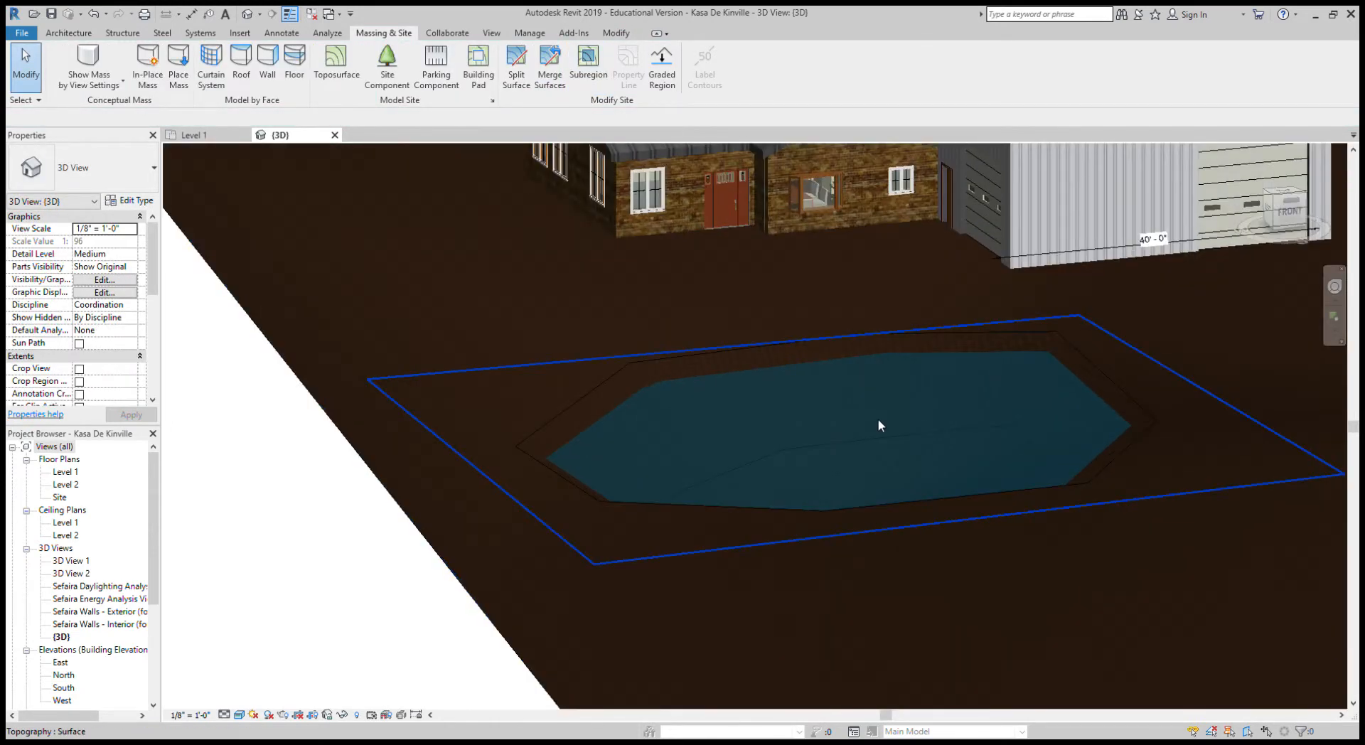
pyautogui.scroll(-5, 886, 425)
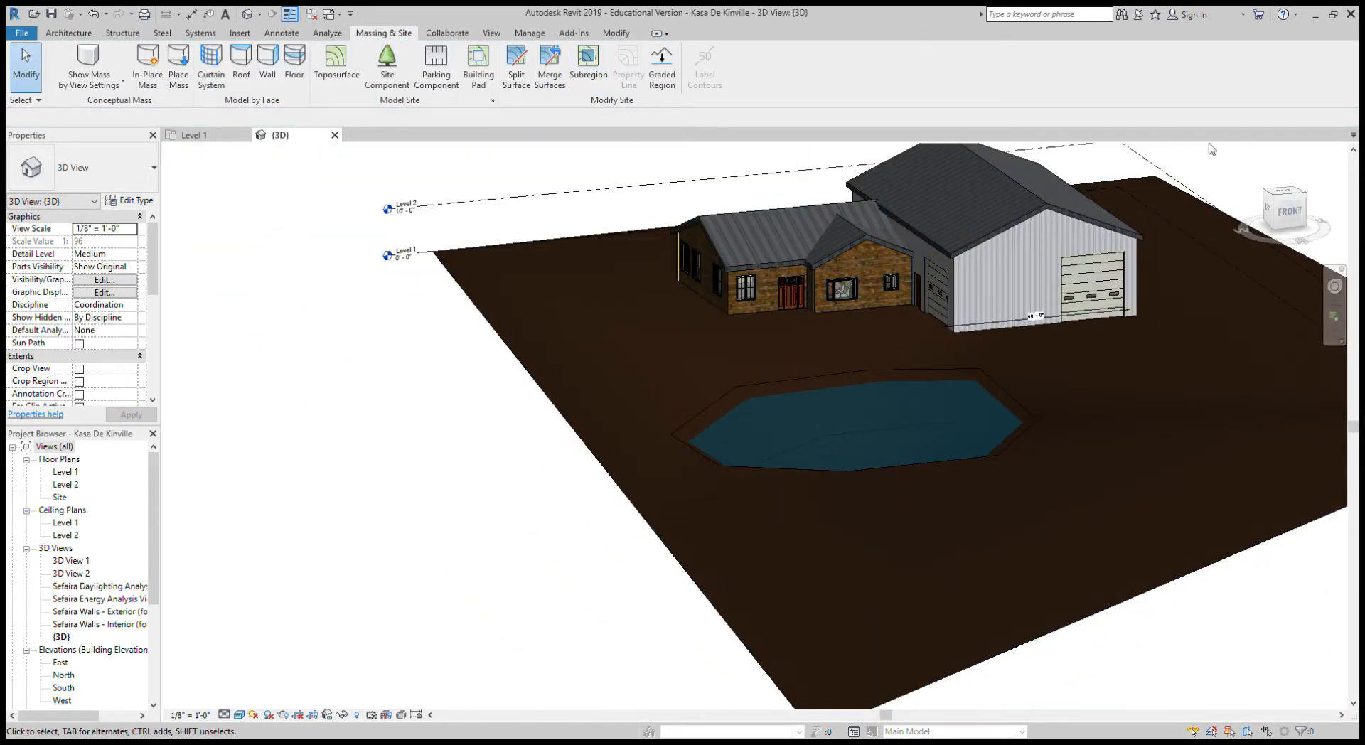
pyautogui.keyDown('shift'); pyautogui.moveTo(1229, 377); pyautogui.dragTo(1231, 428, button='middle'); pyautogui.keyUp('shift')
pyautogui.moveTo(1285, 191); pyautogui.dragTo(1280, 203)
pyautogui.click(1281, 199)
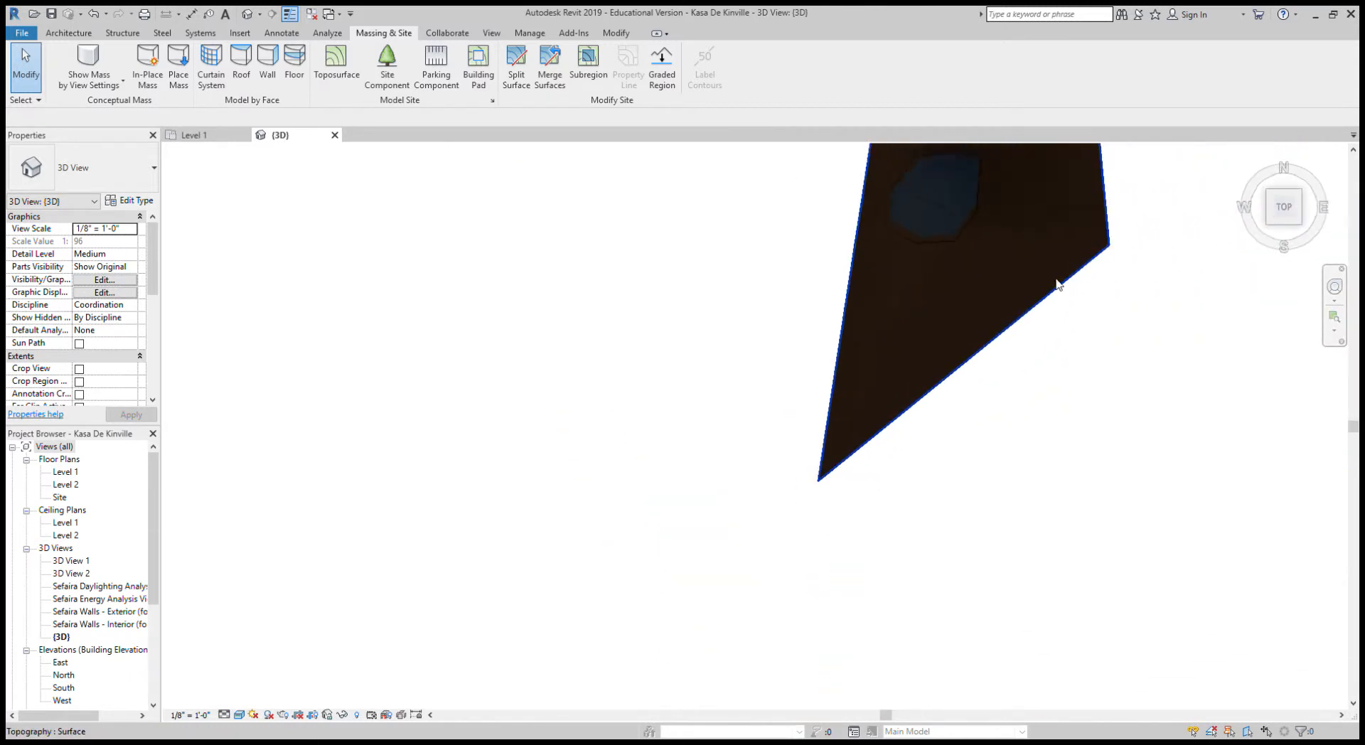
pyautogui.moveTo(863, 396); pyautogui.dragTo(959, 379, button='middle')
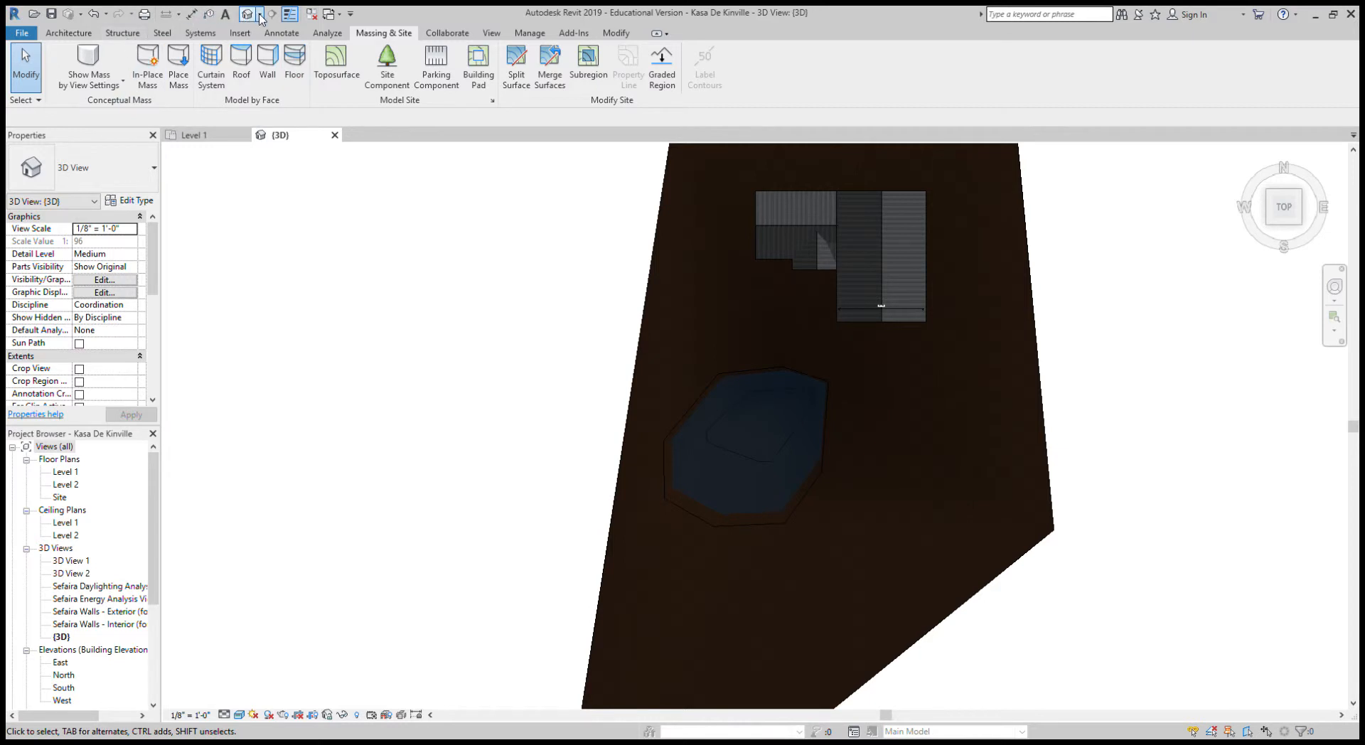
pyautogui.click(268, 64)
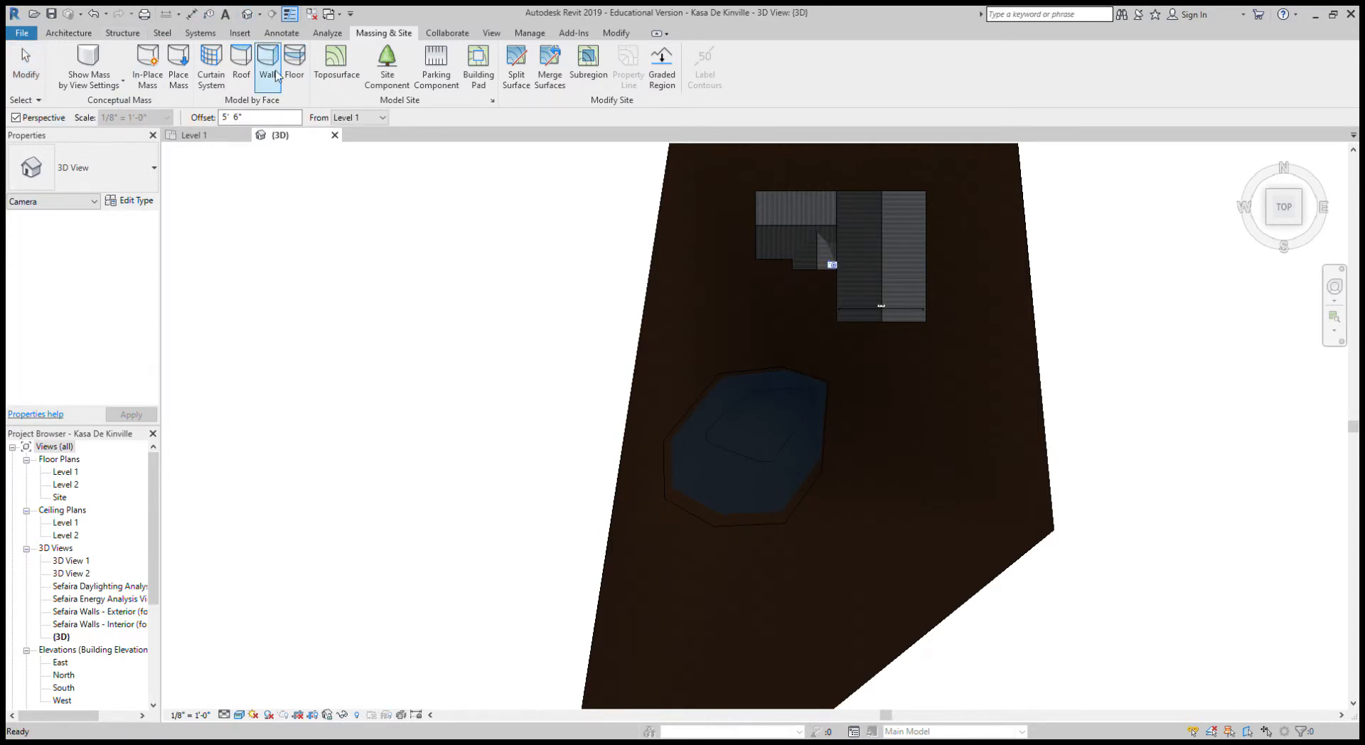
pyautogui.click(665, 602)
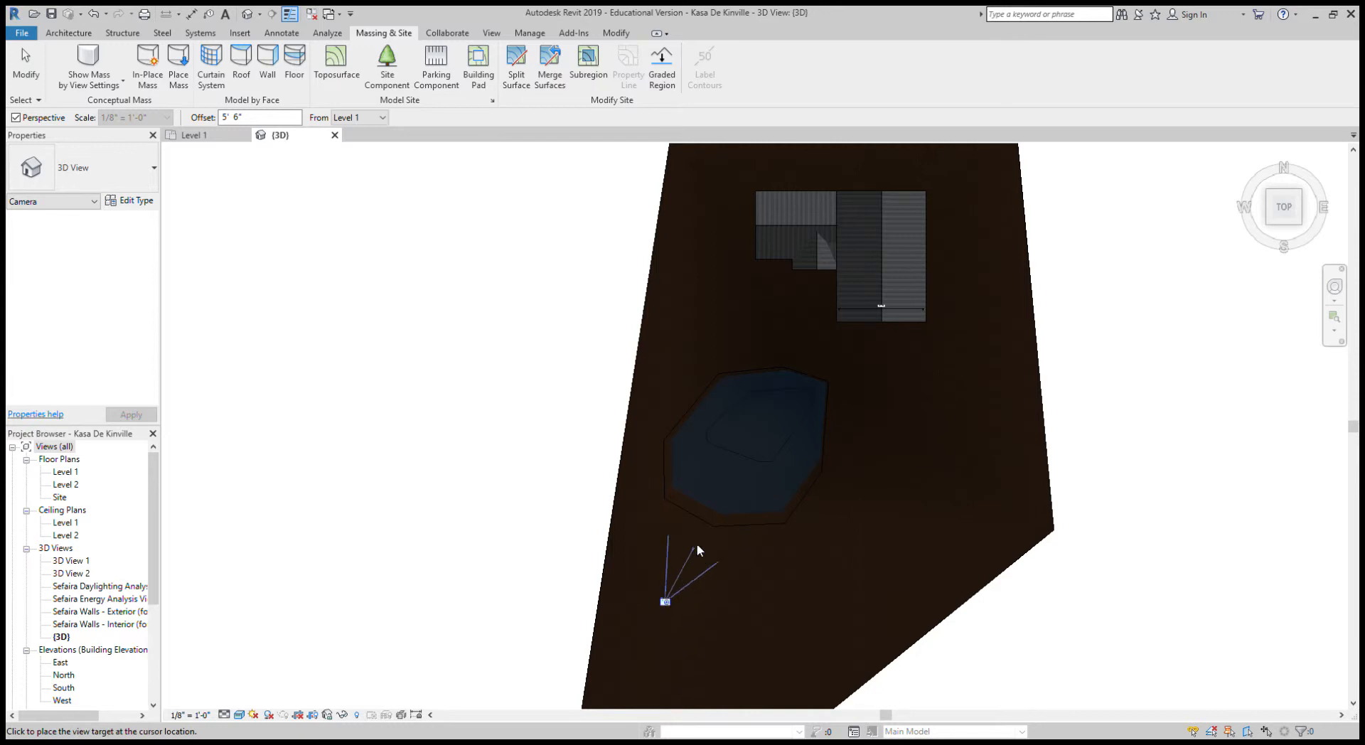
pyautogui.click(862, 220)
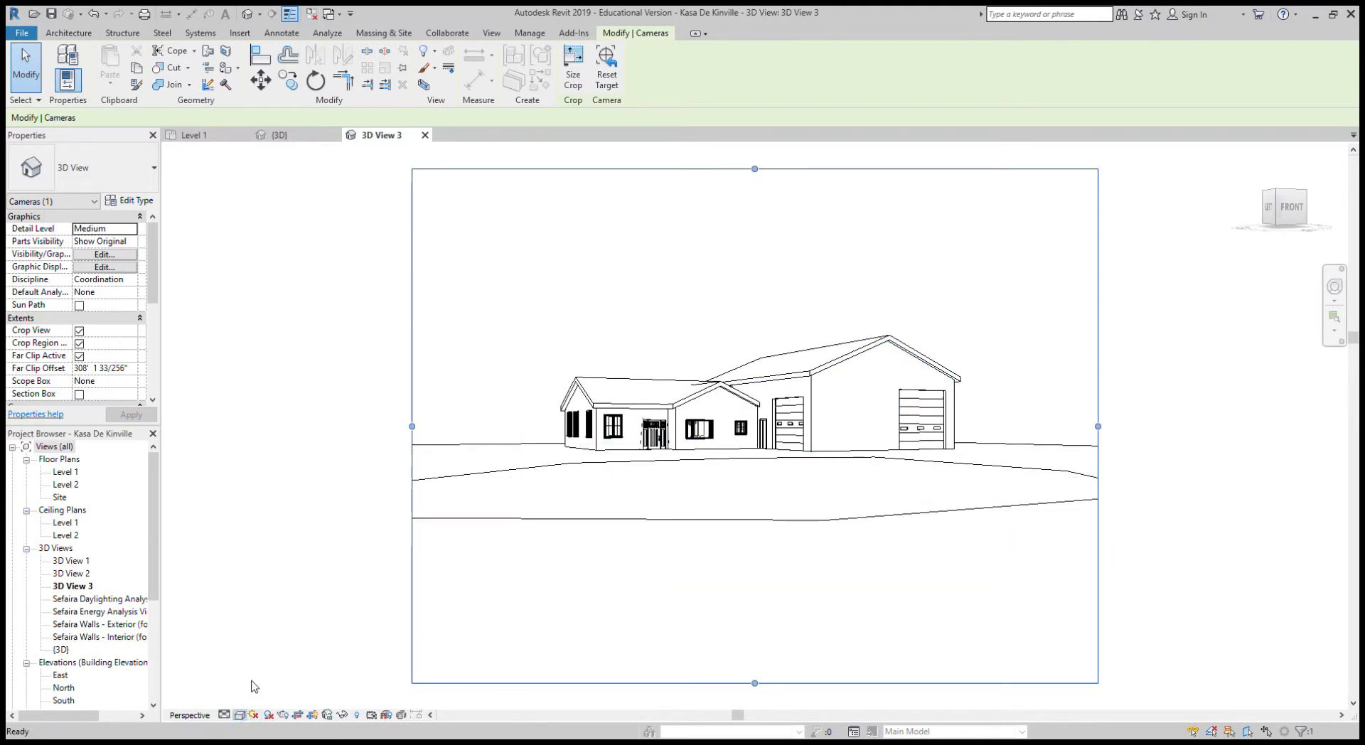
# - Display the new camera view in Realistic style and bring the camera closer to the pond and buildings
pyautogui.click(272, 684)
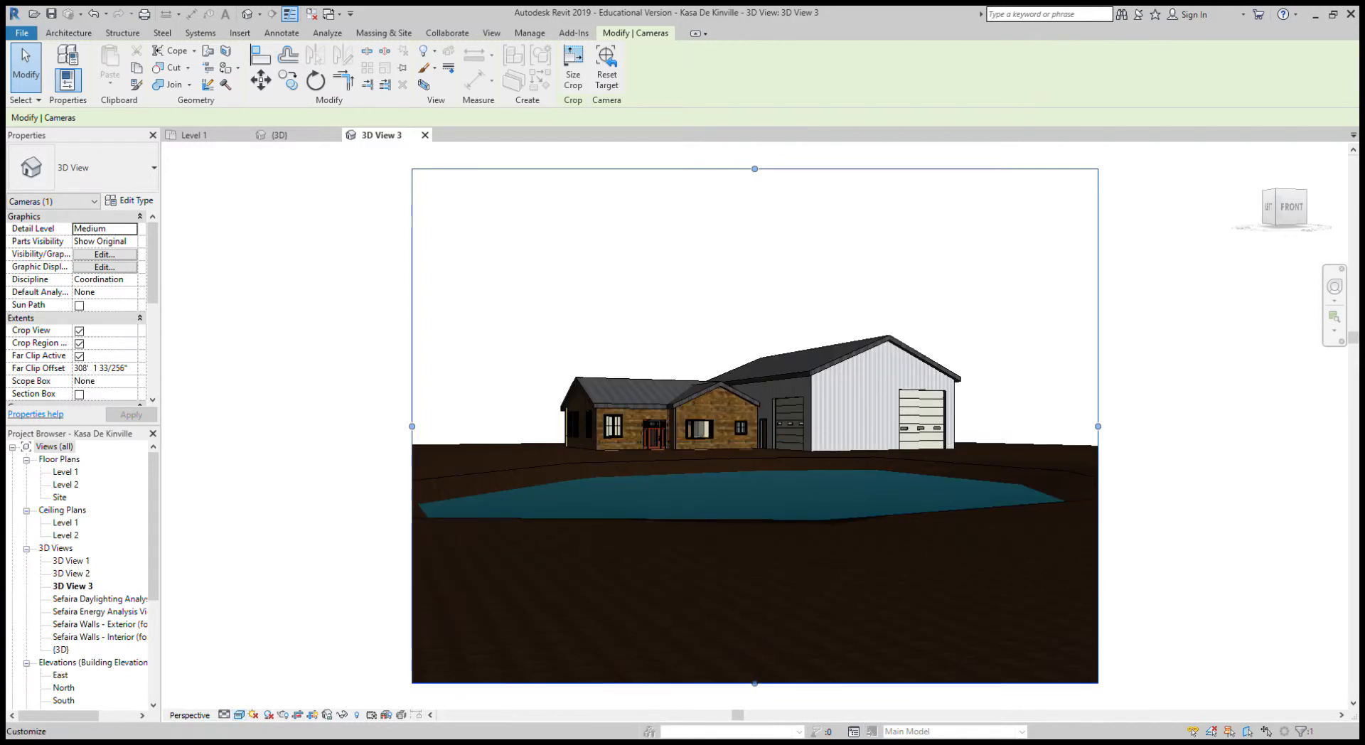
pyautogui.click(1334, 286)
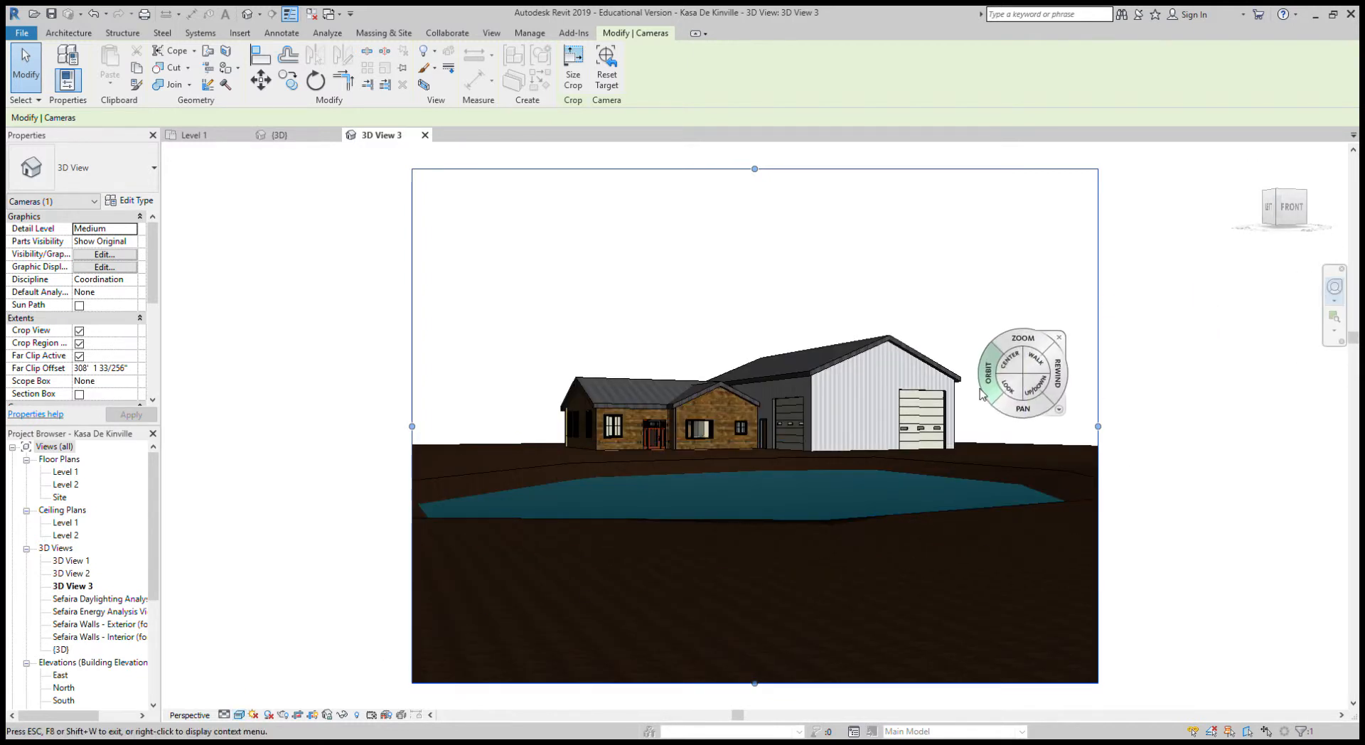
pyautogui.moveTo(766, 566)
pyautogui.mouseDown()
pyautogui.moveTo(756, 593)
pyautogui.moveTo(753, 552)
pyautogui.moveTo(755, 595)
pyautogui.moveTo(742, 556)
pyautogui.mouseUp()
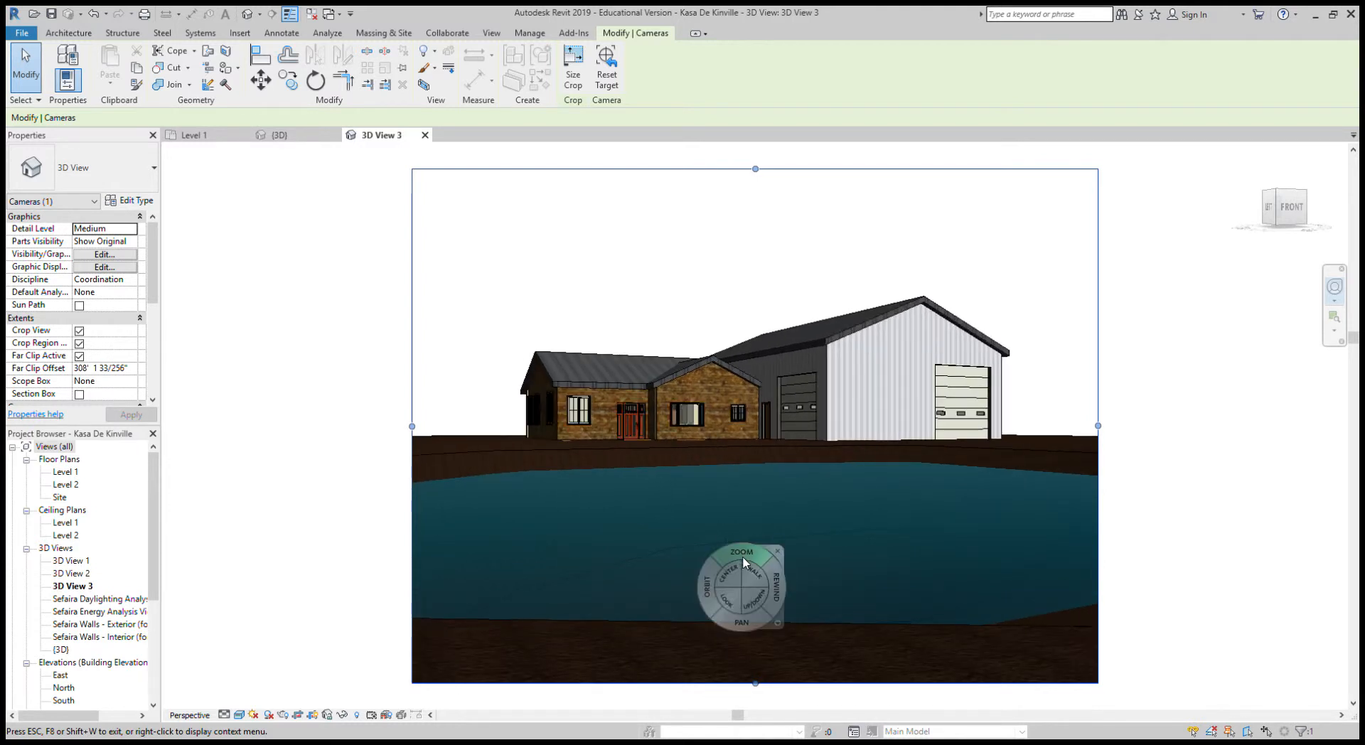
pyautogui.moveTo(734, 583); pyautogui.dragTo(733, 578)
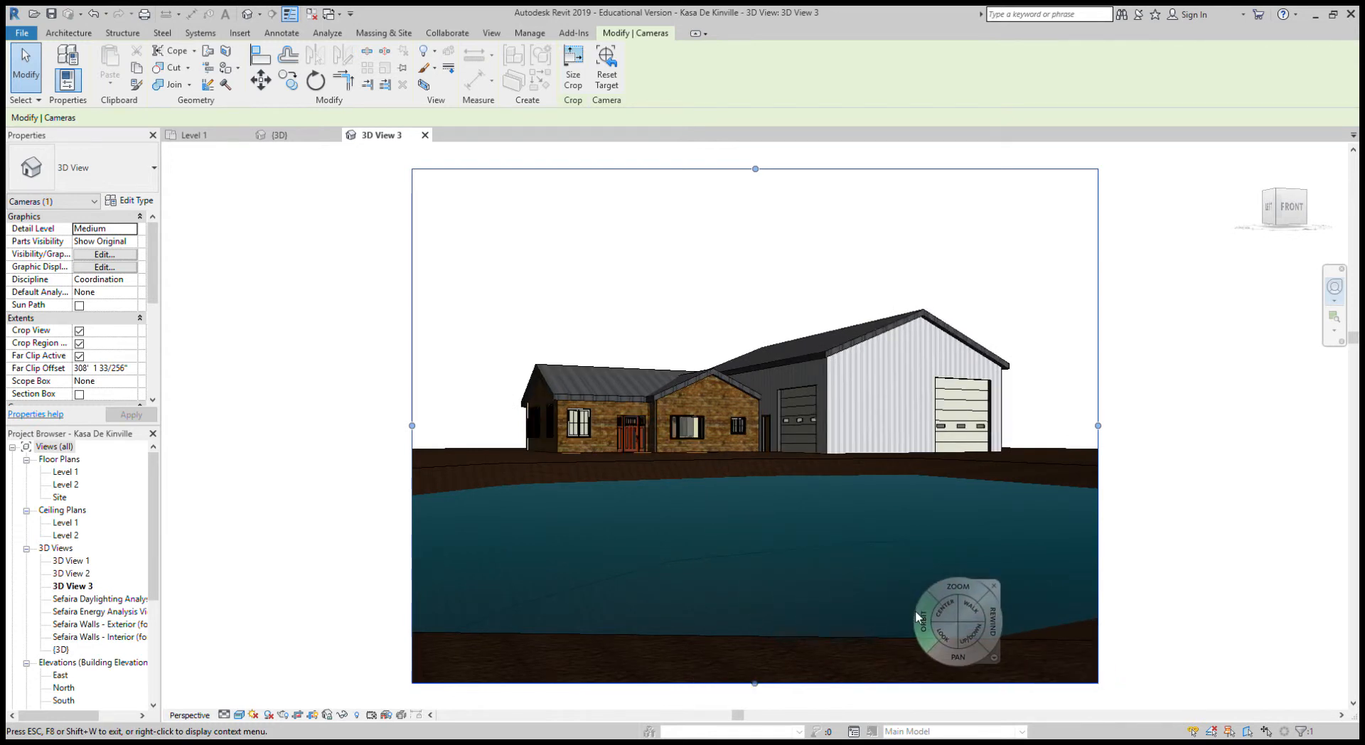
pyautogui.click(995, 584)
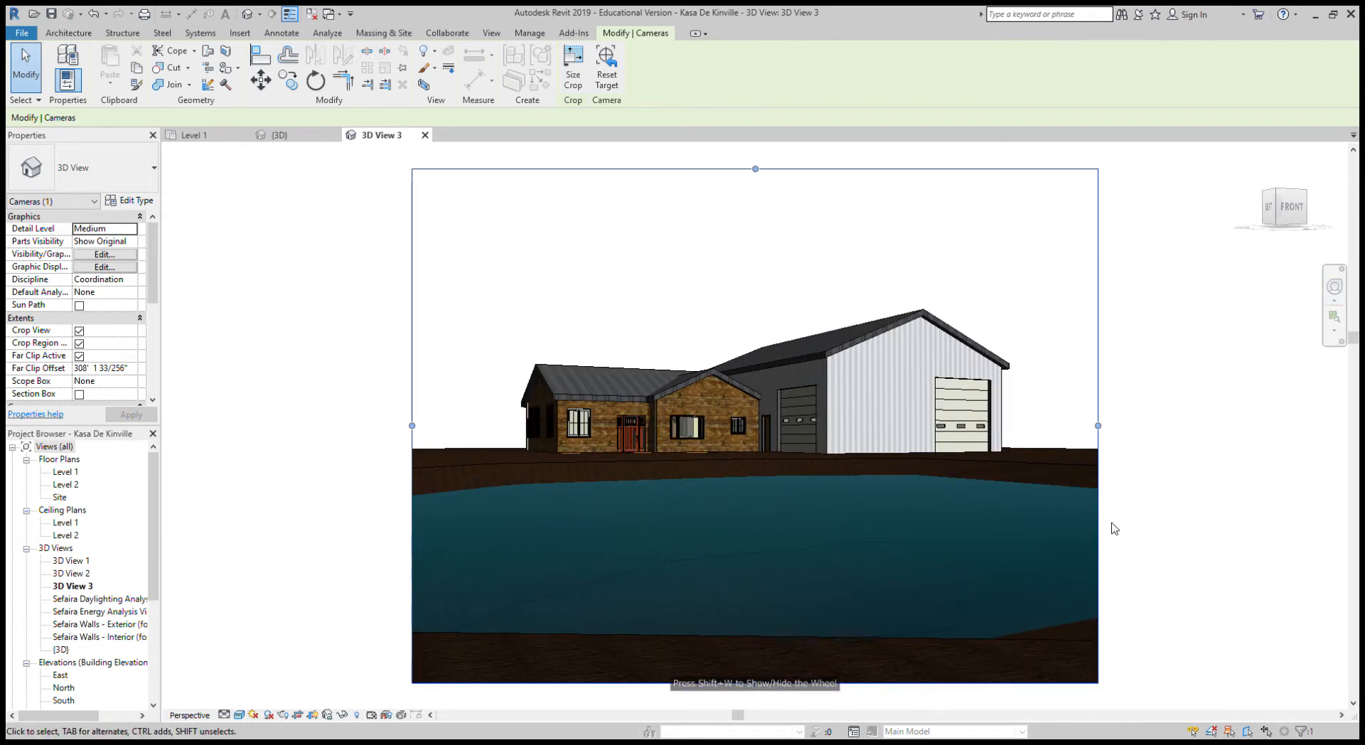
pyautogui.press('Escape')
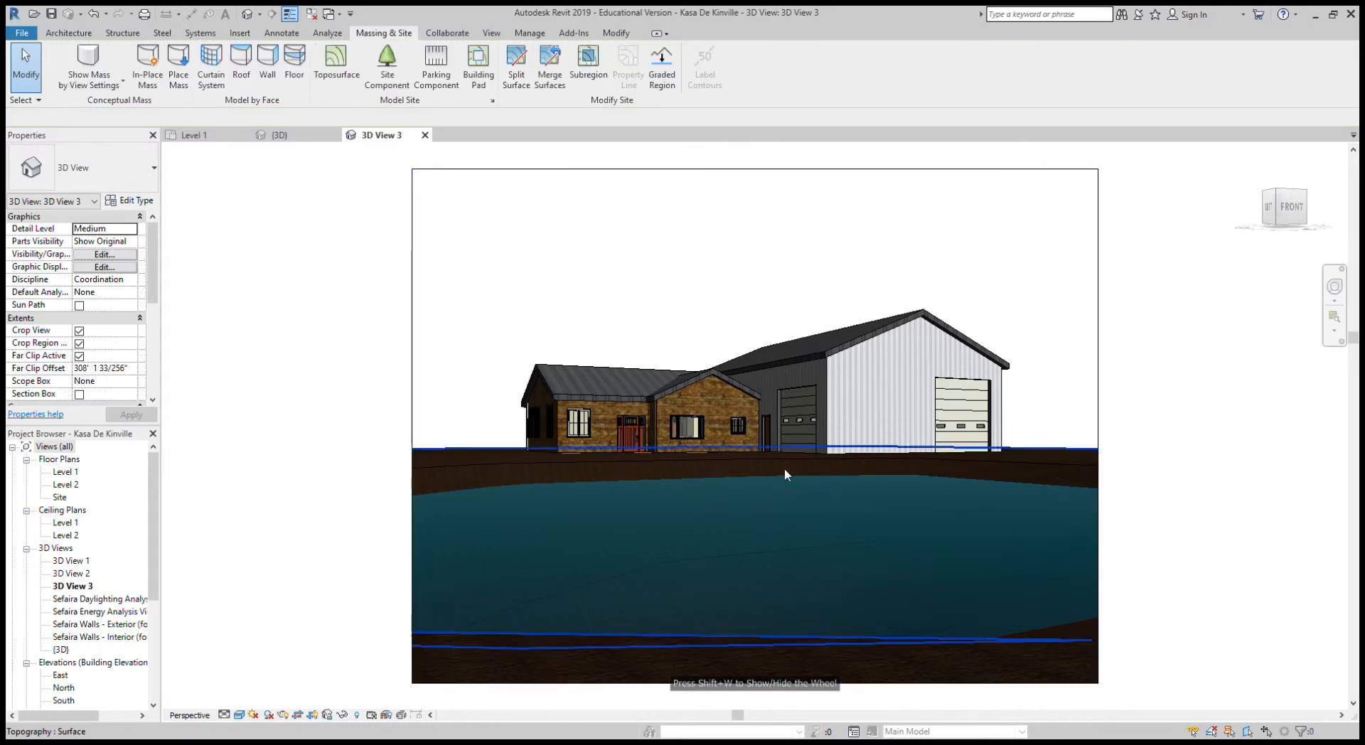
# - Assign the Water material to the main terrain surface
pyautogui.click(83, 56)
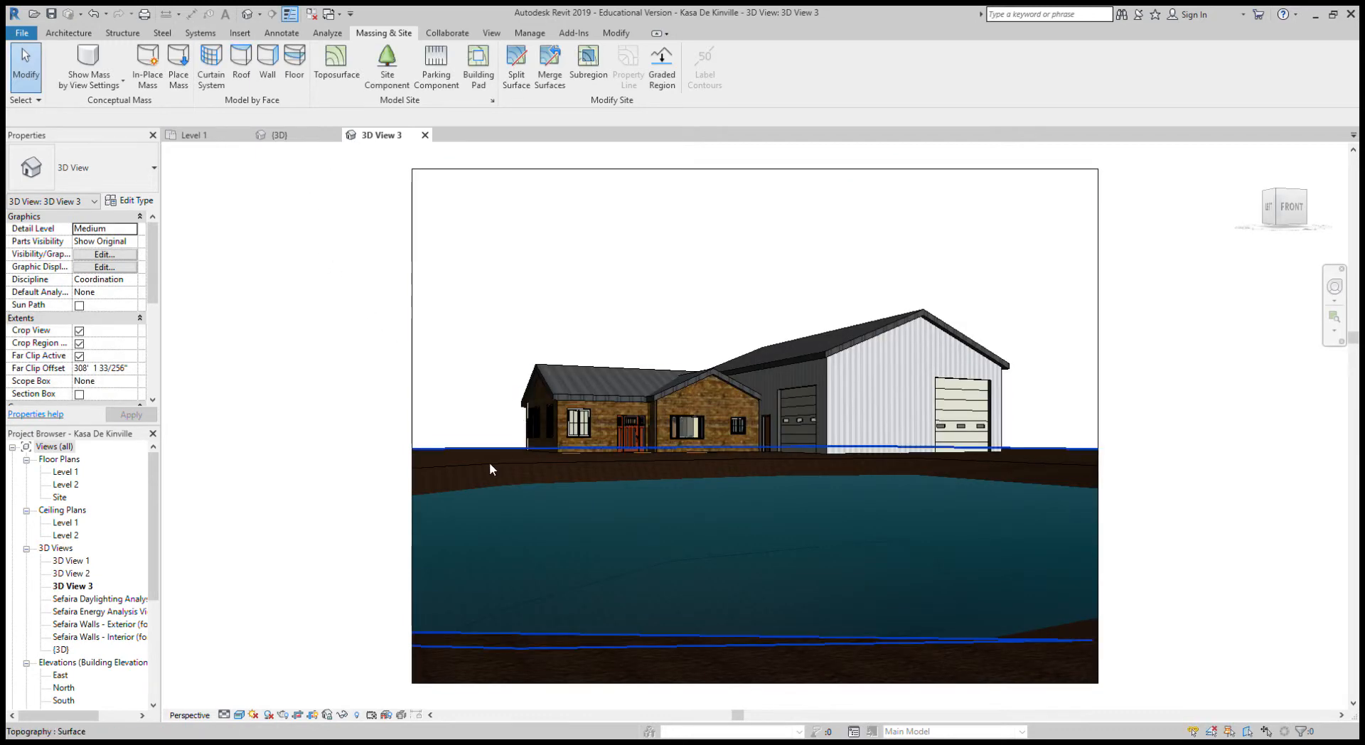
pyautogui.click(487, 464)
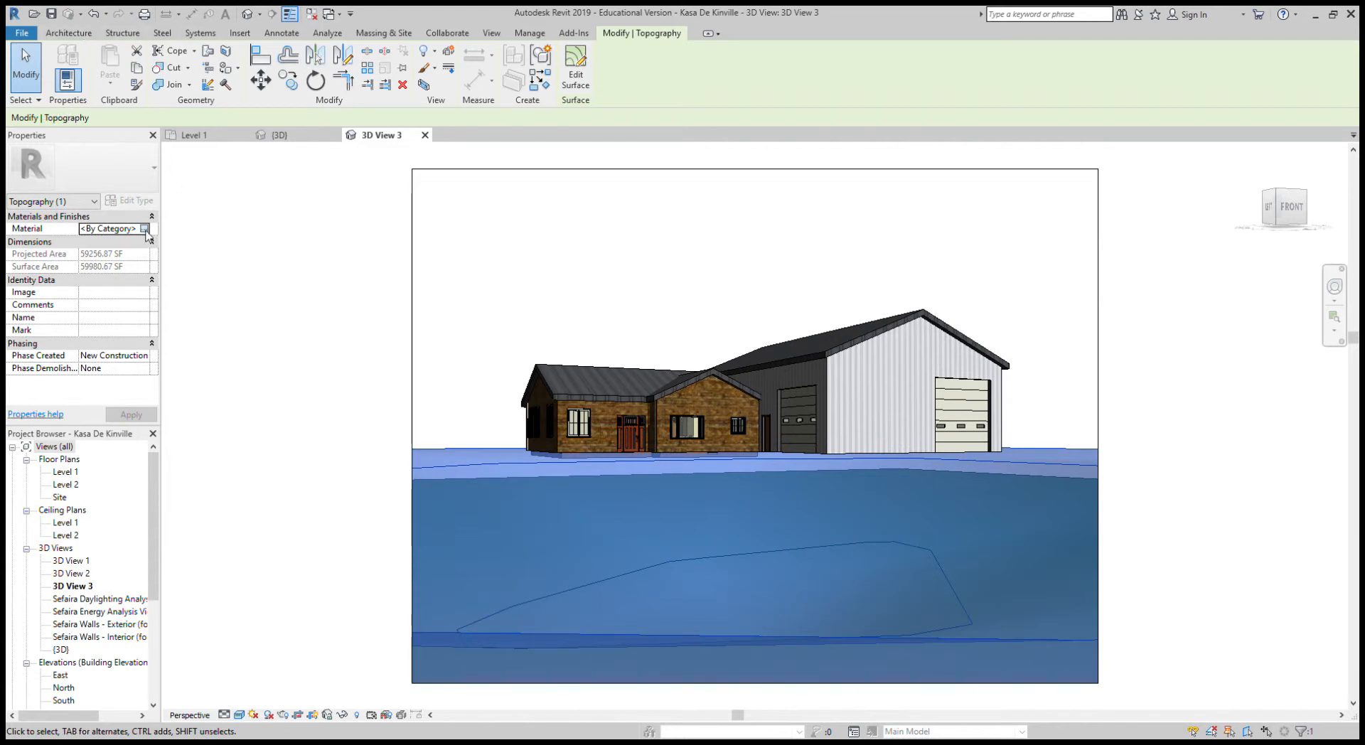
pyautogui.click(145, 229)
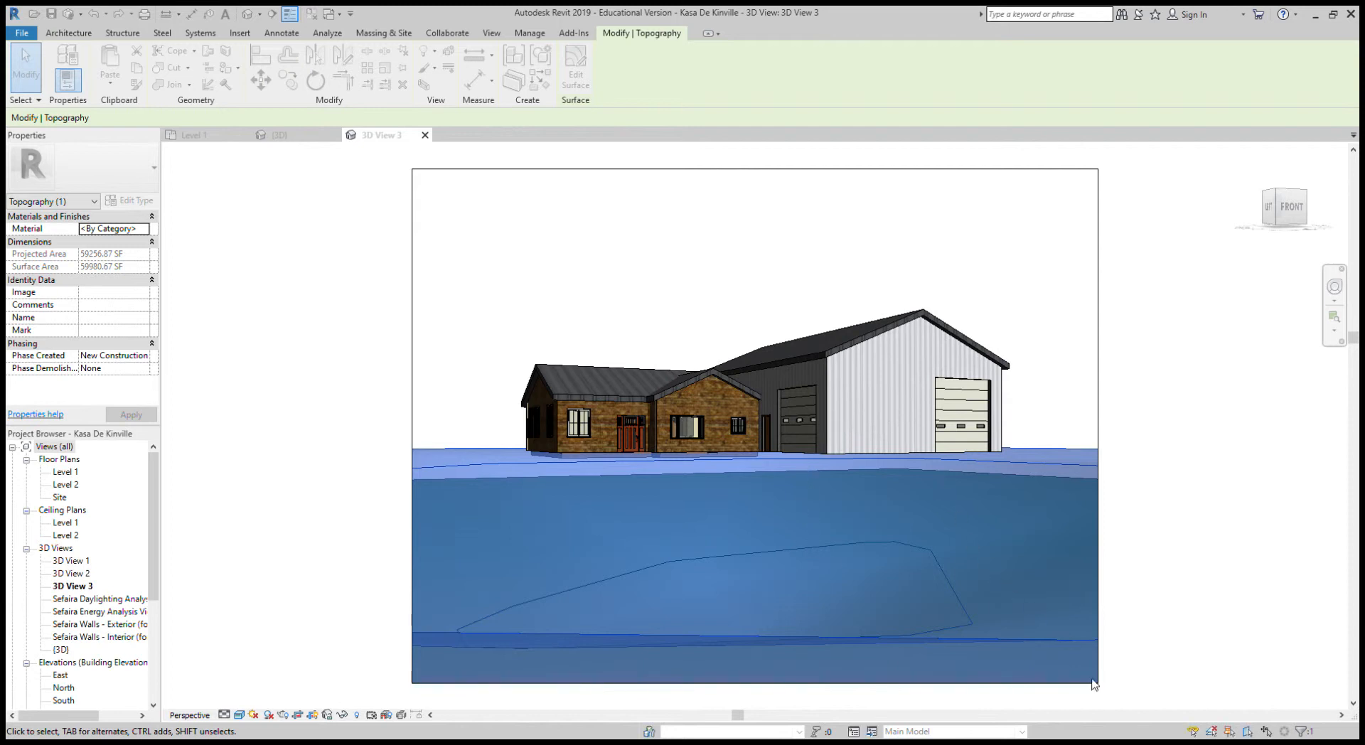
pyautogui.click(381, 436)
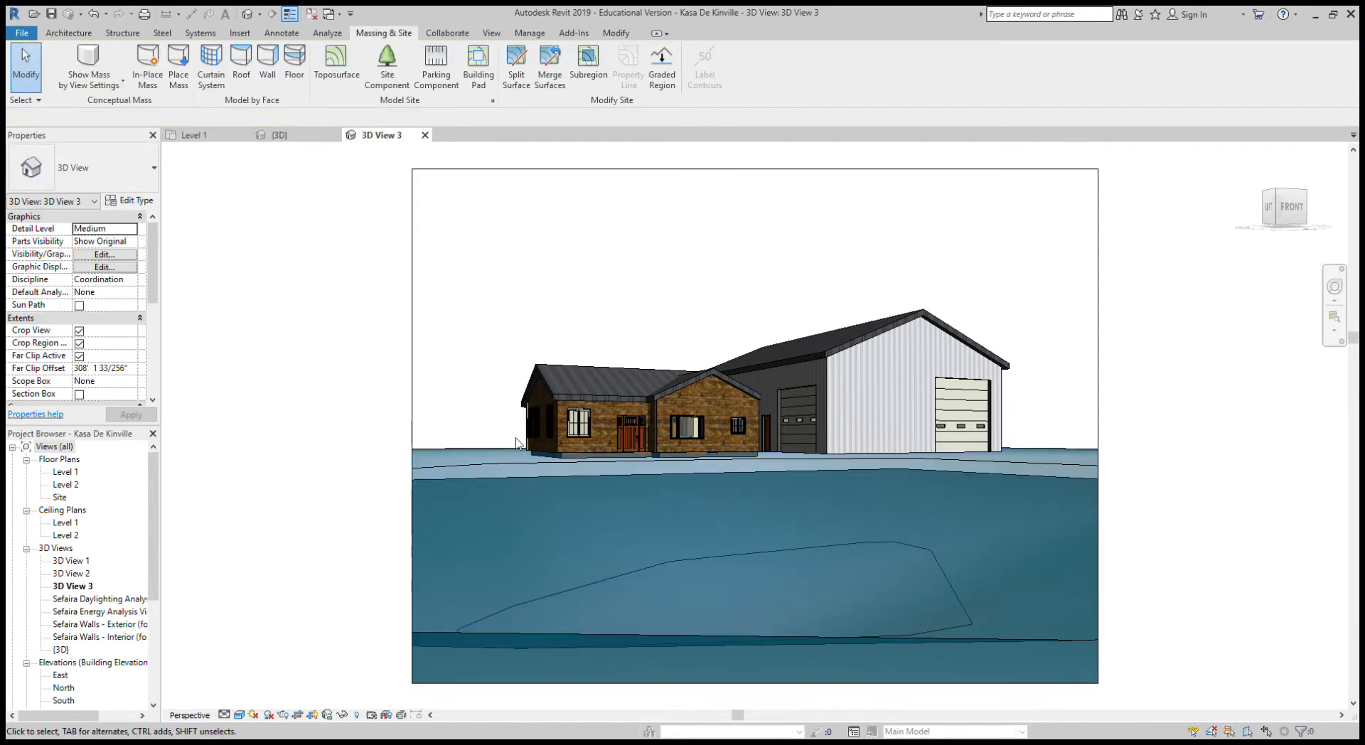
# - Select the main terrain surface again and replace its material with a grass material
pyautogui.click(488, 459)
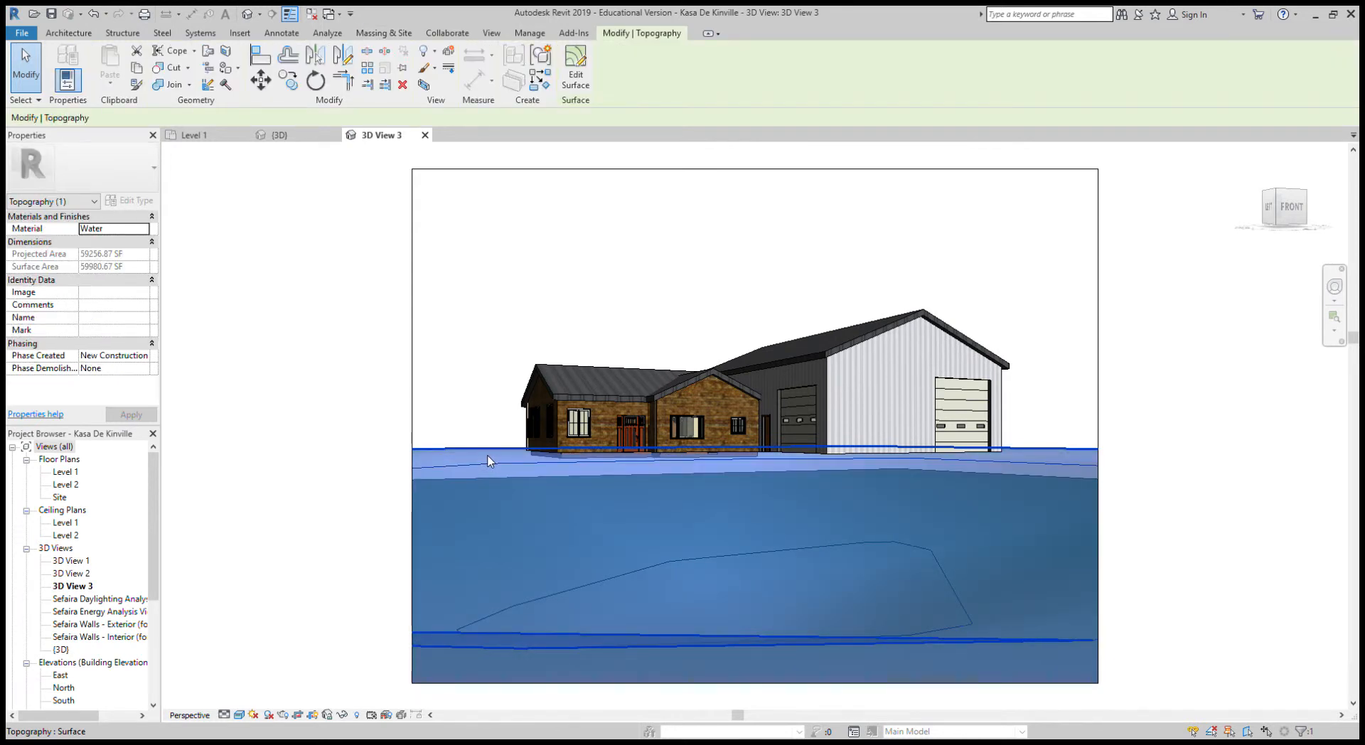
pyautogui.click(117, 218)
pyautogui.click(115, 217)
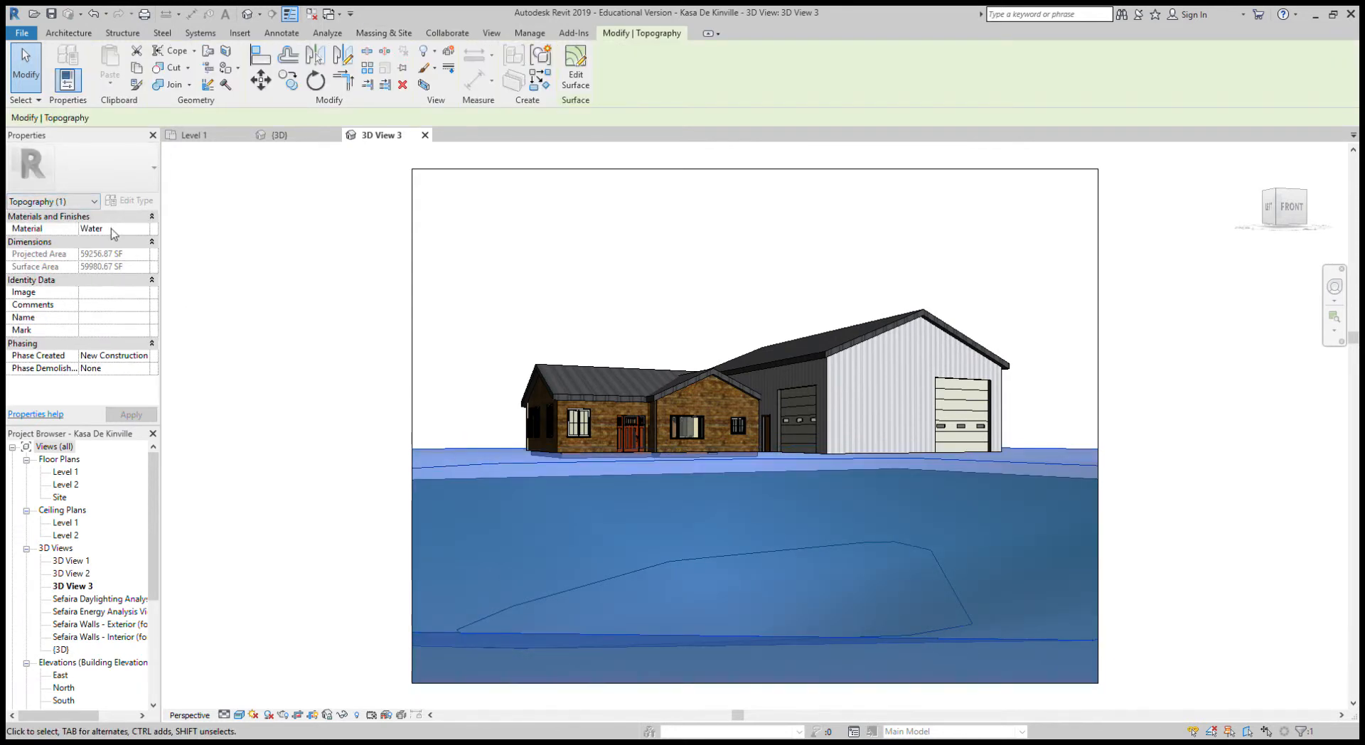
pyautogui.click(145, 229)
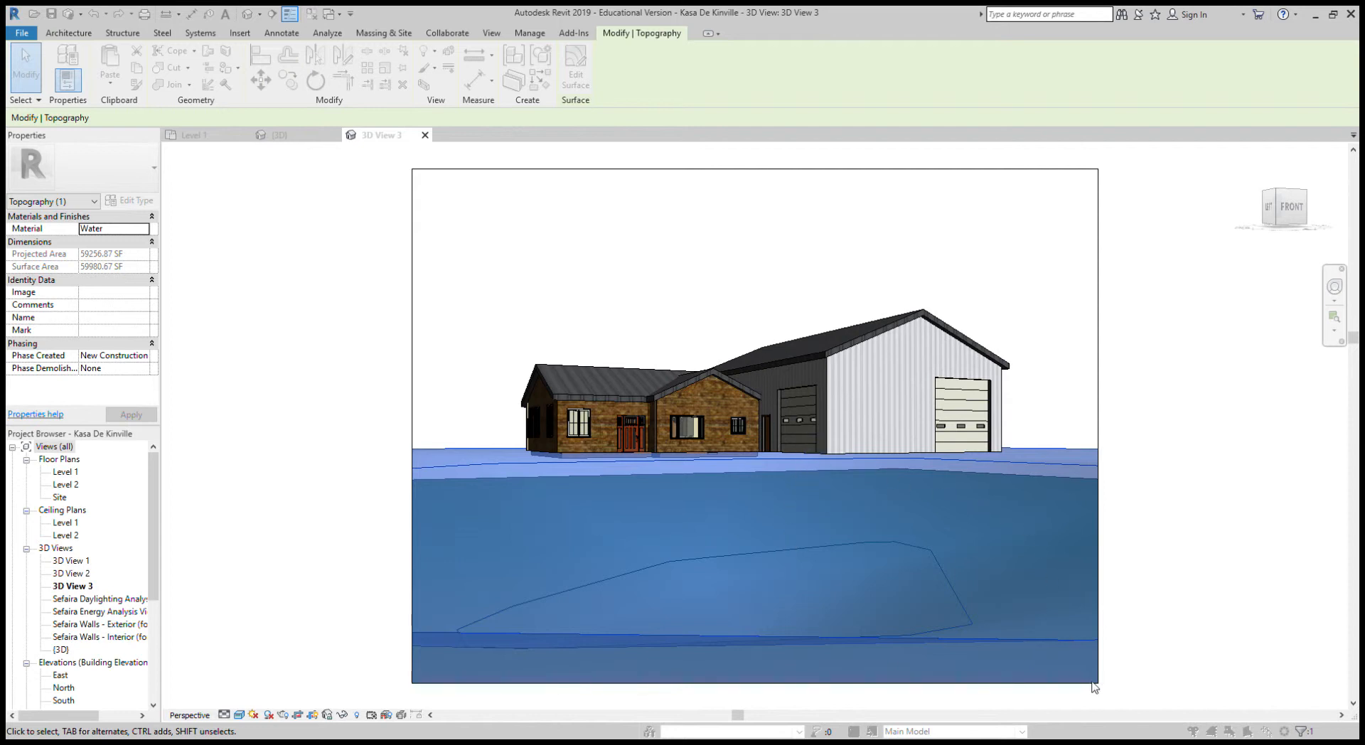
pyautogui.click(344, 431)
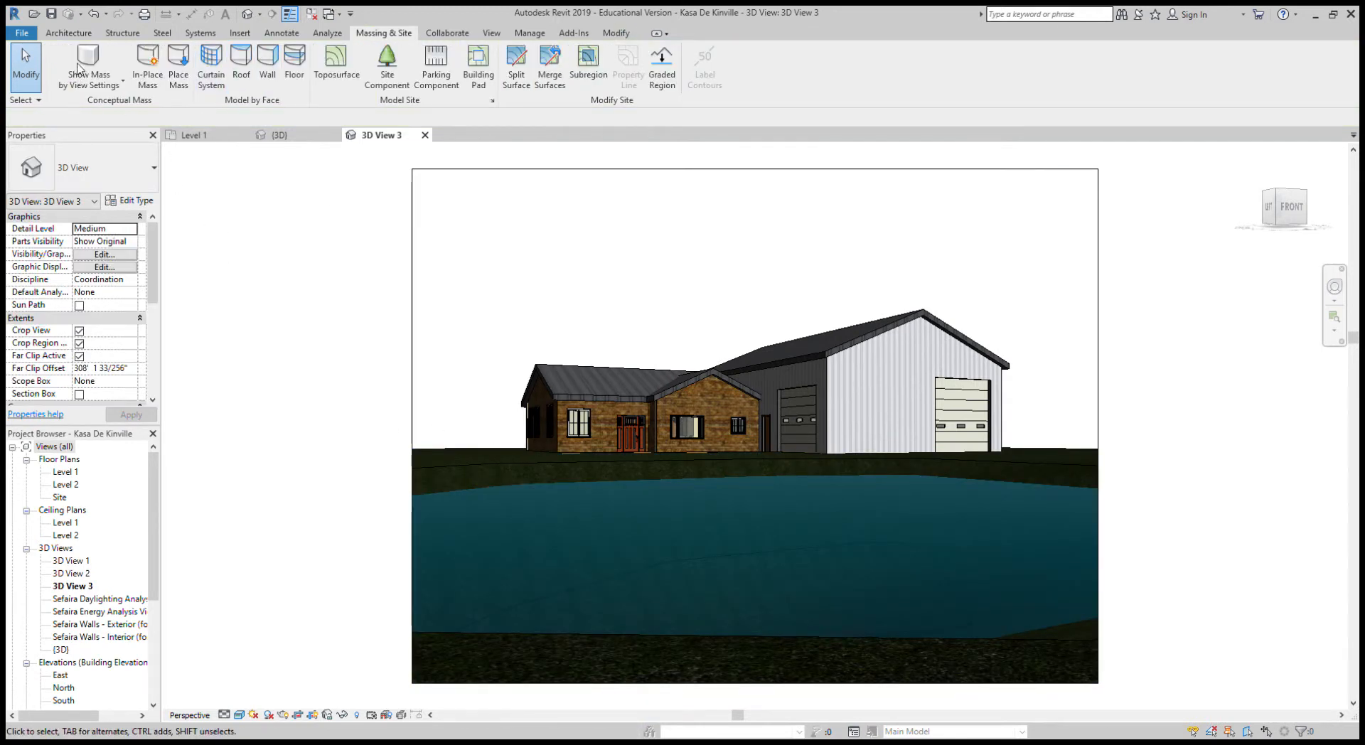
# - Save the project and ray-trace the camera view, examining the house, grass and pond up close before leaving the ray trace
pyautogui.click(51, 14)
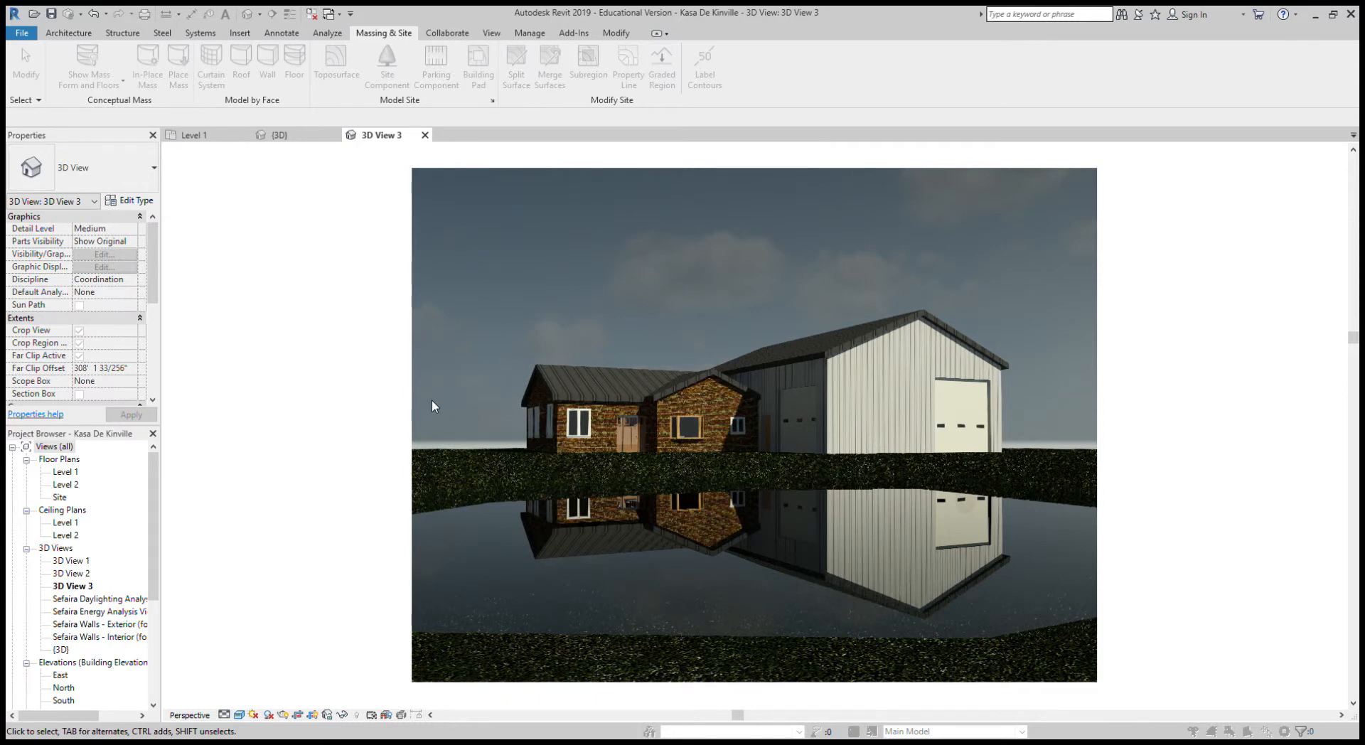
pyautogui.scroll(5, 840, 622)
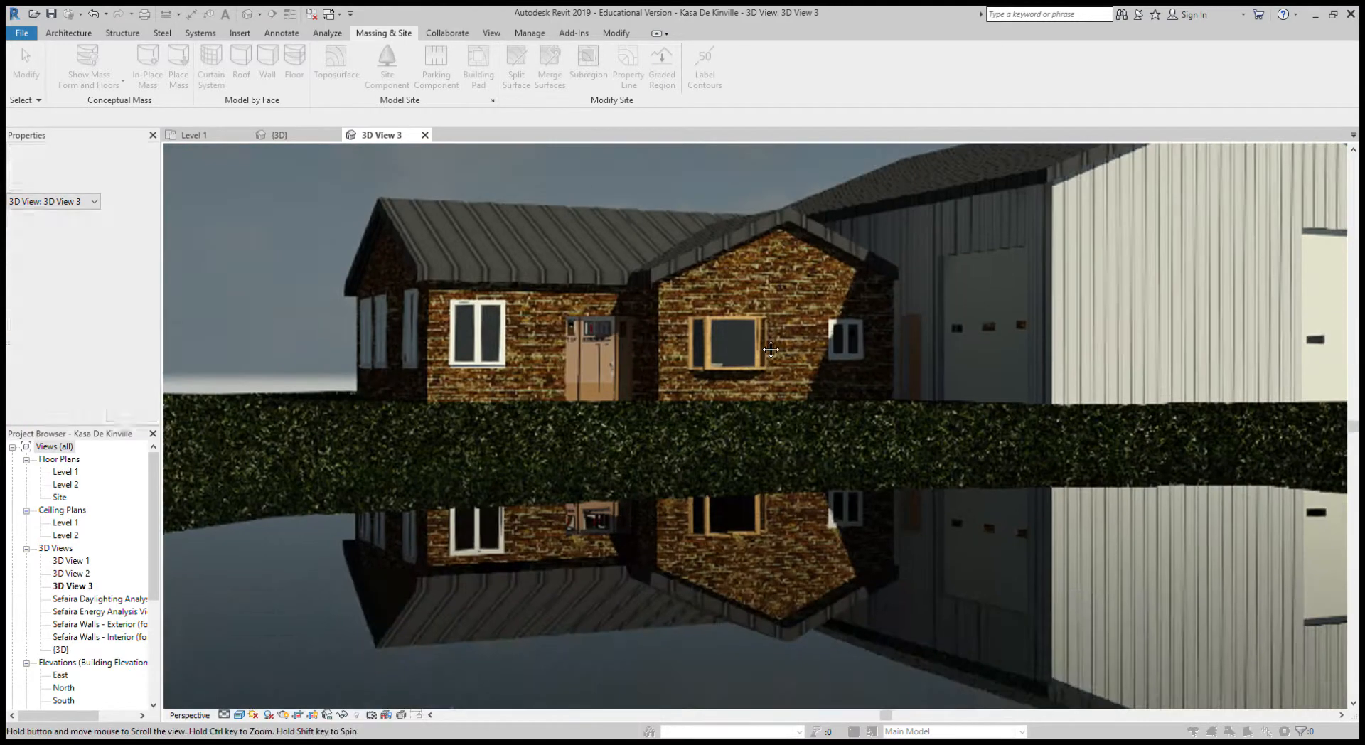
pyautogui.moveTo(855, 510); pyautogui.dragTo(604, 414, button='middle')
pyautogui.moveTo(1104, 538); pyautogui.dragTo(860, 564, button='middle')
pyautogui.moveTo(954, 543); pyautogui.dragTo(901, 578, button='middle')
pyautogui.scroll(-1, 871, 562)
pyautogui.scroll(-2, 873, 566)
pyautogui.moveTo(746, 495); pyautogui.dragTo(795, 404, button='middle')
pyautogui.scroll(-1, 759, 501)
pyautogui.scroll(-1, 758, 501)
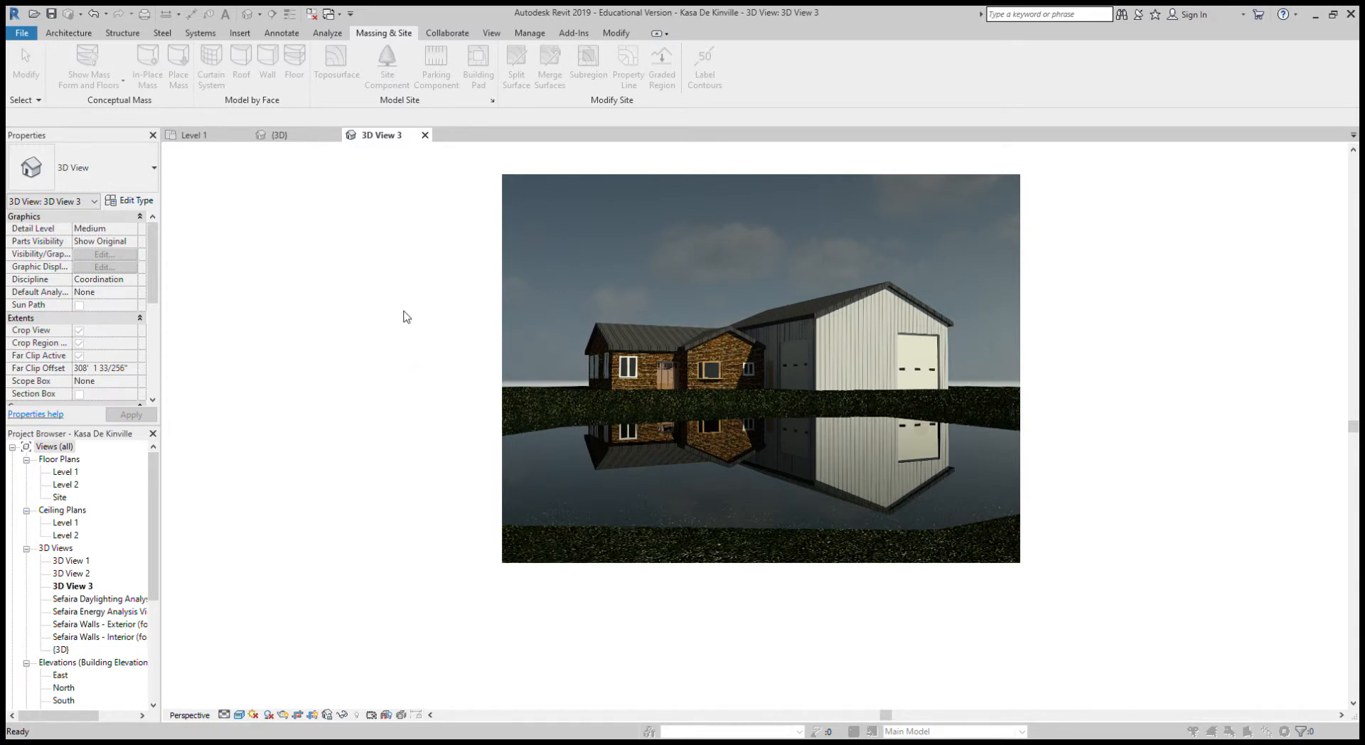
pyautogui.click(210, 21)
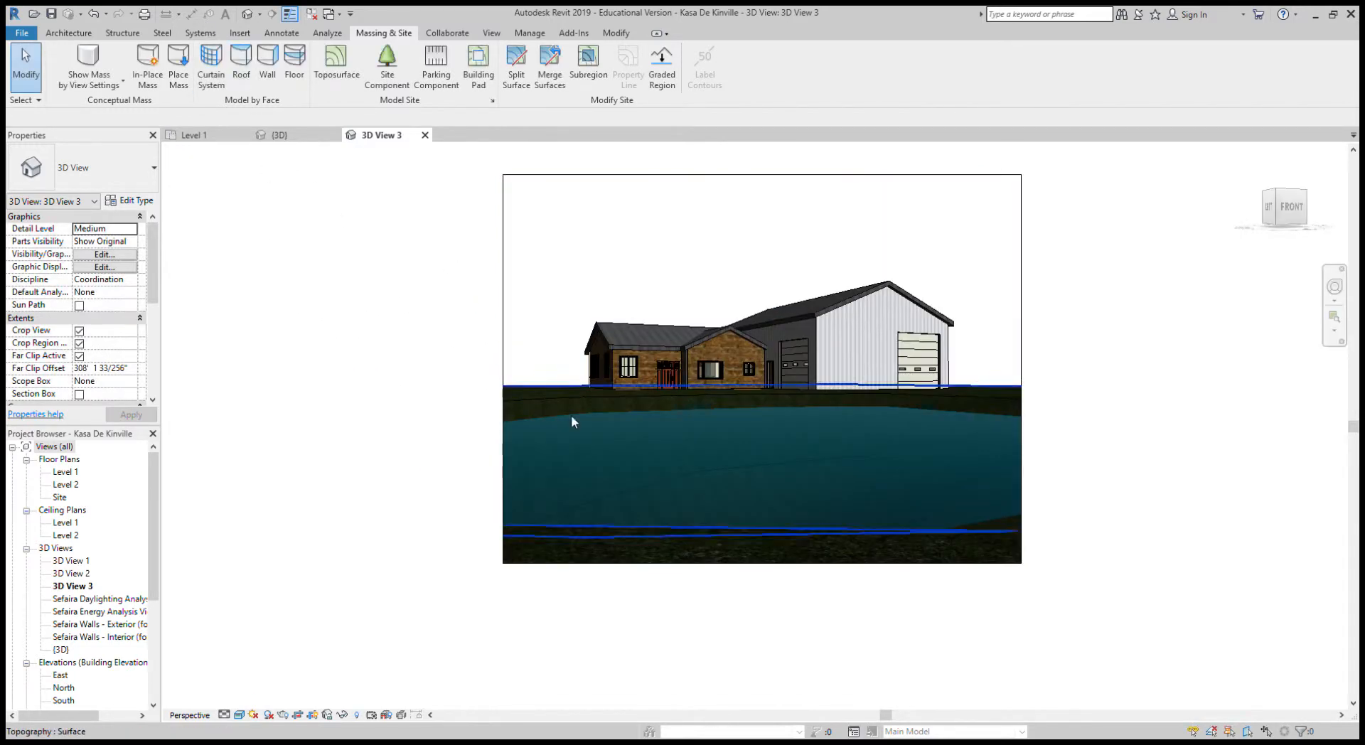